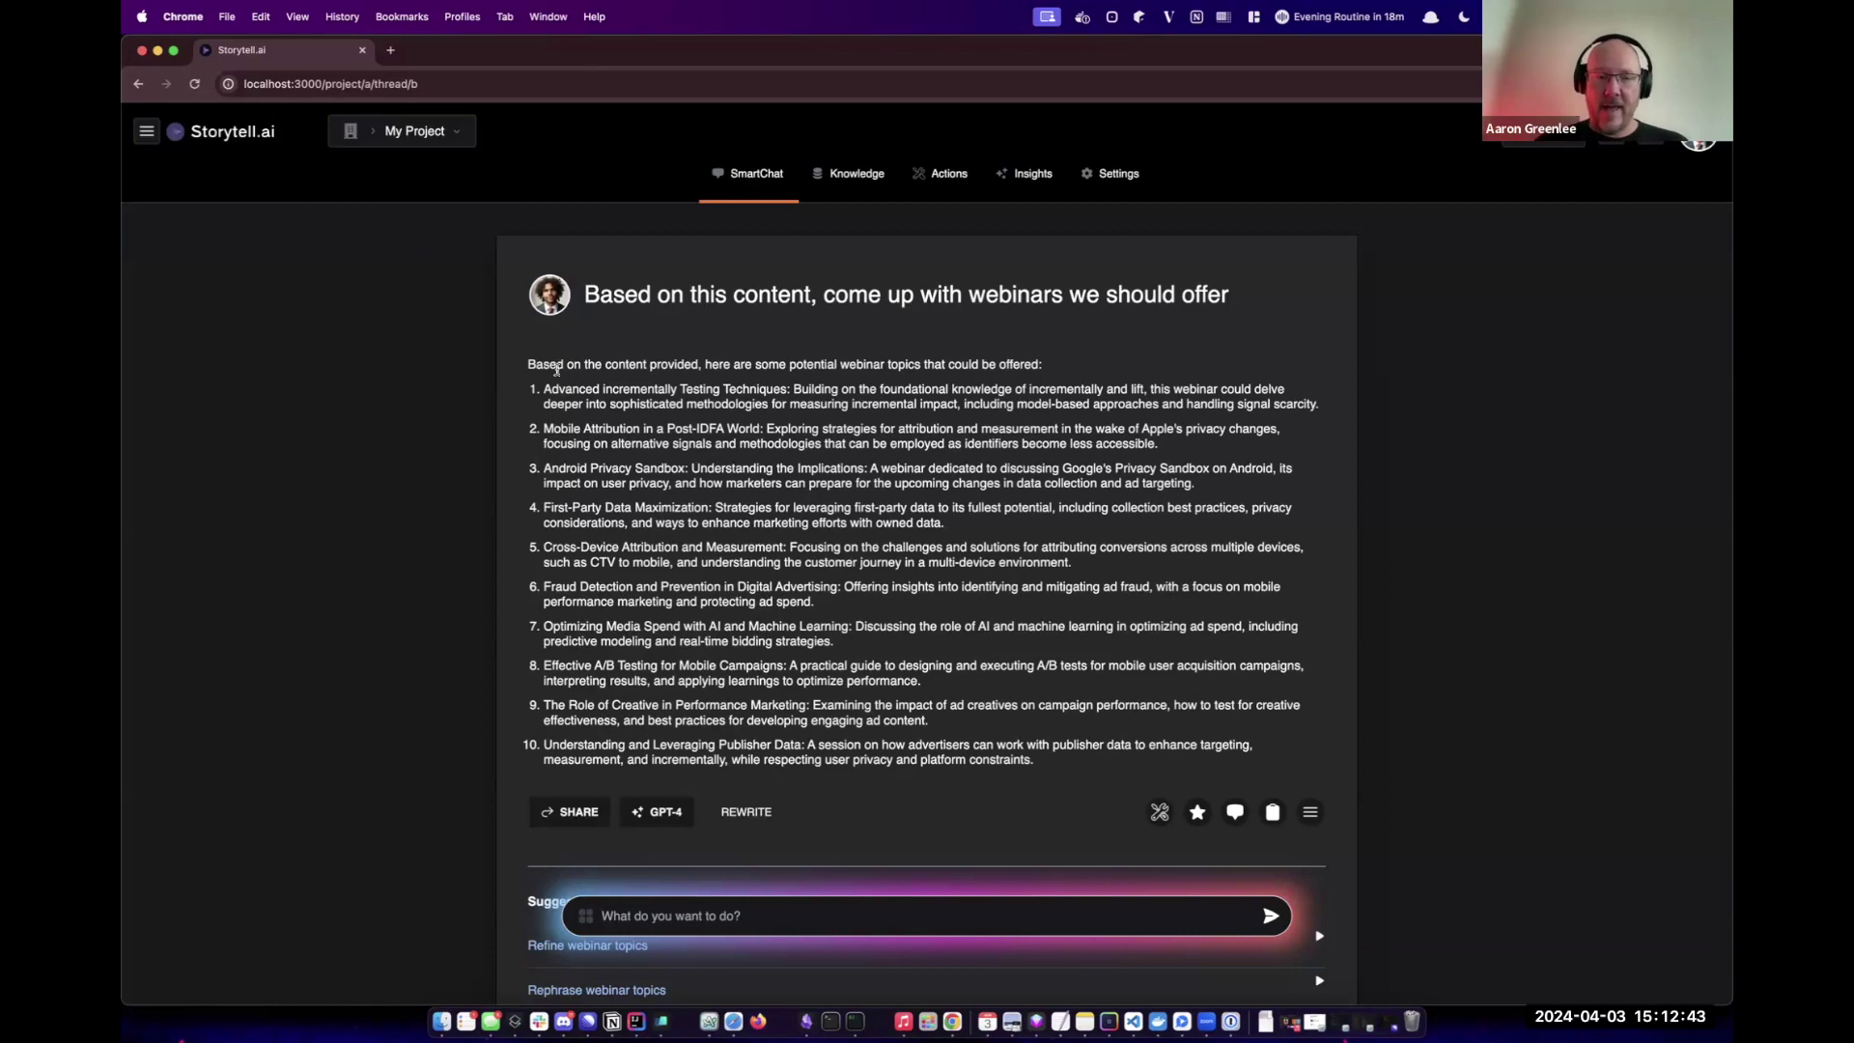
{"action": "scroll", "coordinate": [714, 627], "scroll_direction": "down", "scroll_amount": 3}
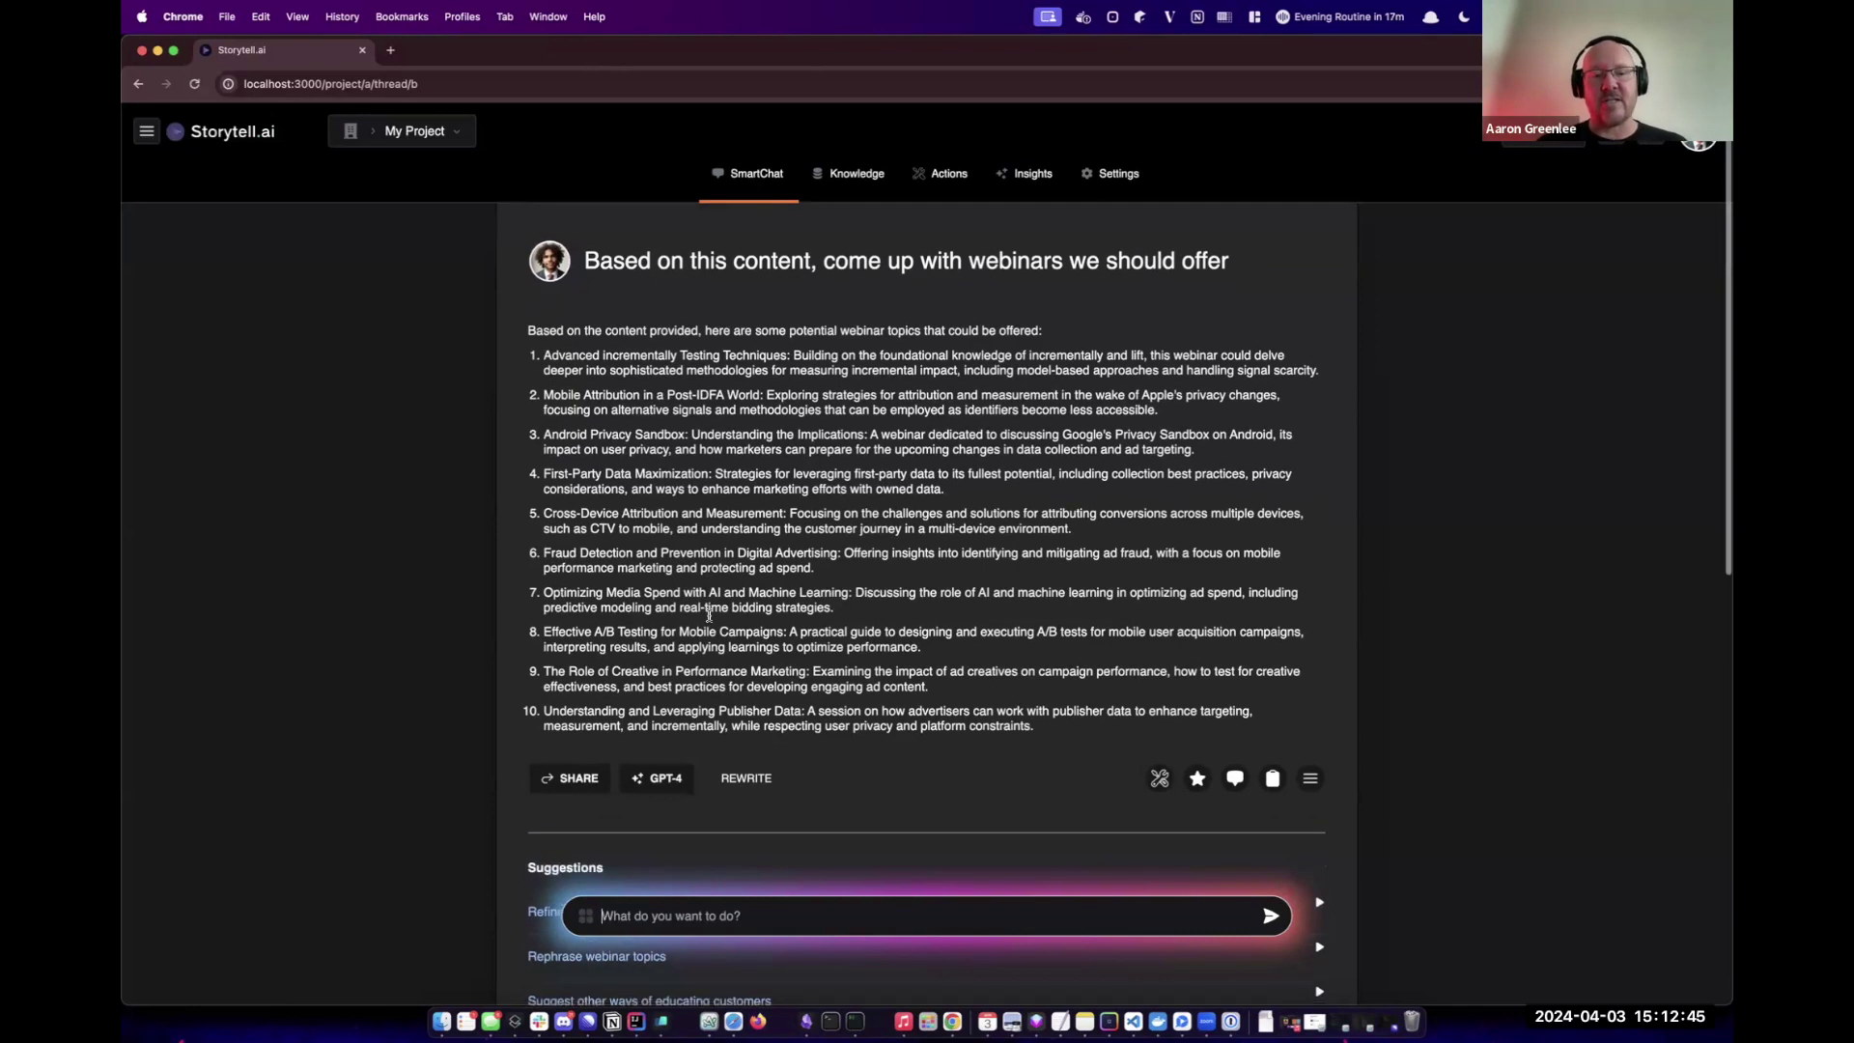
{"action": "scroll", "coordinate": [727, 650], "scroll_direction": "down", "scroll_amount": 3}
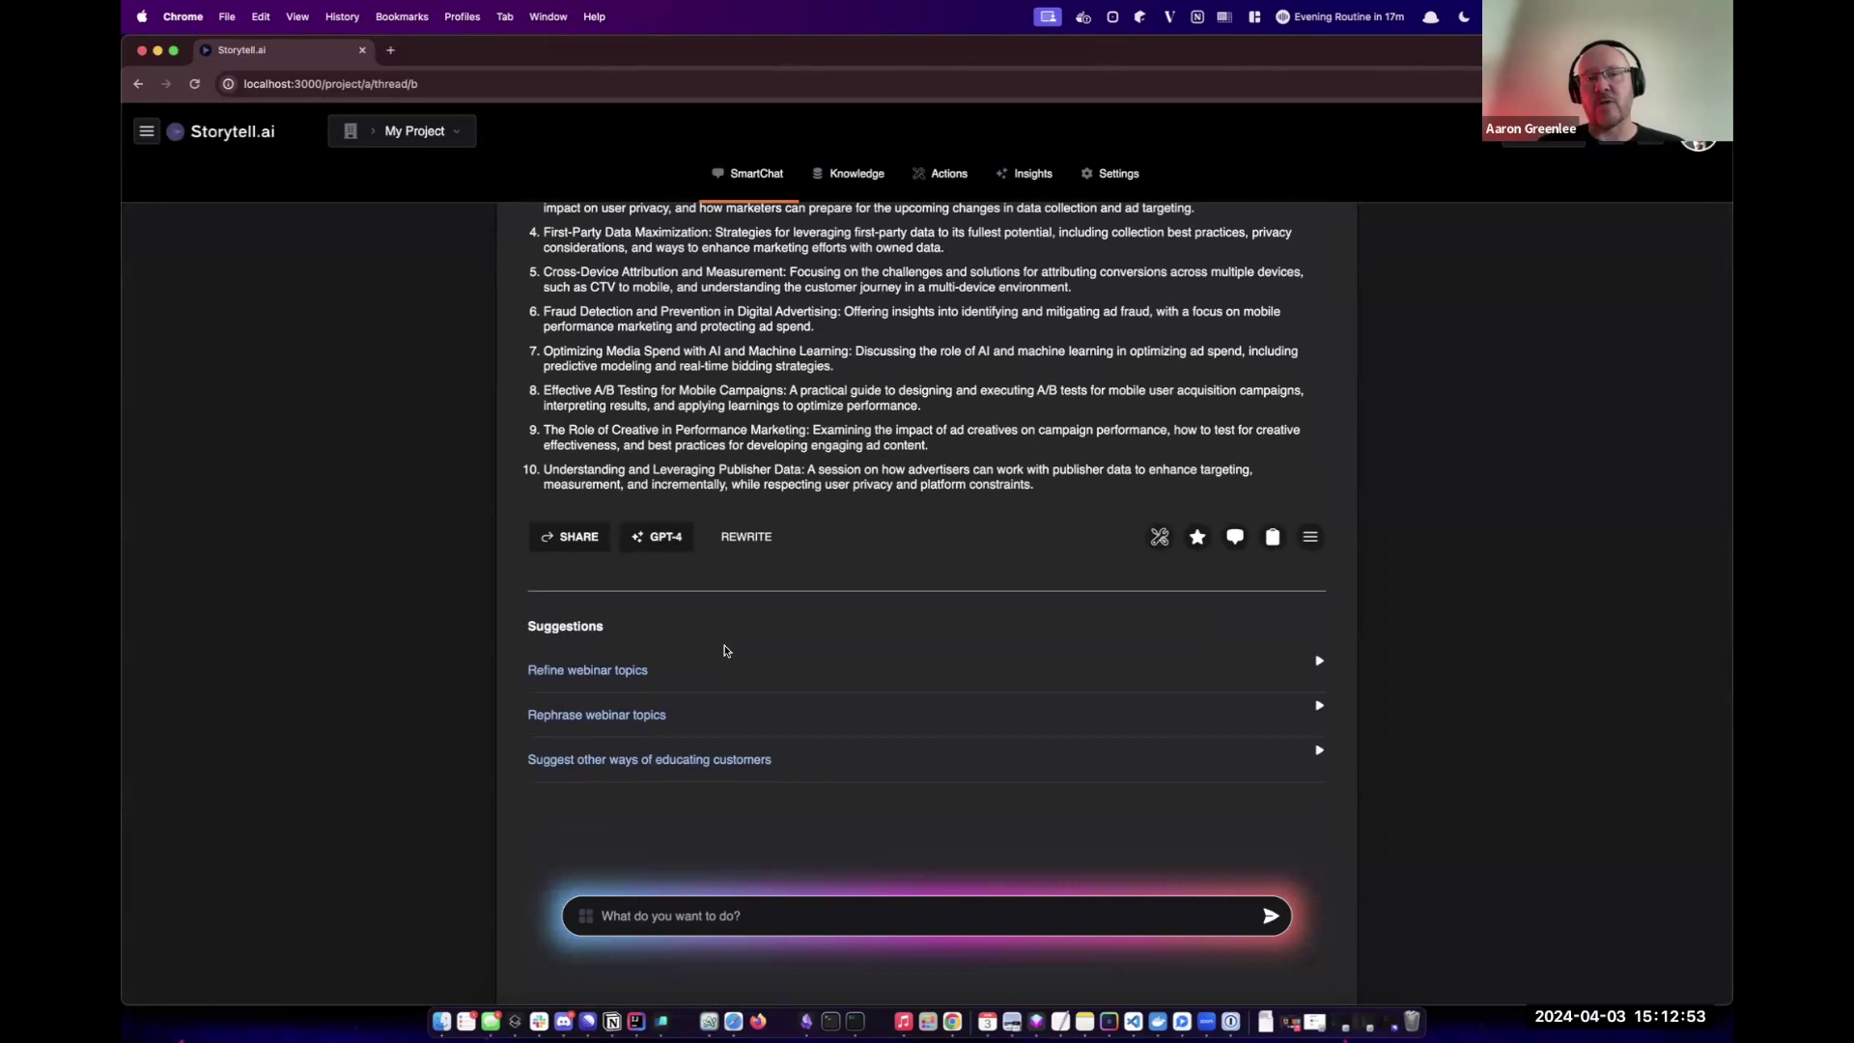
{"action": "scroll", "coordinate": [727, 651], "scroll_direction": "up", "scroll_amount": 3}
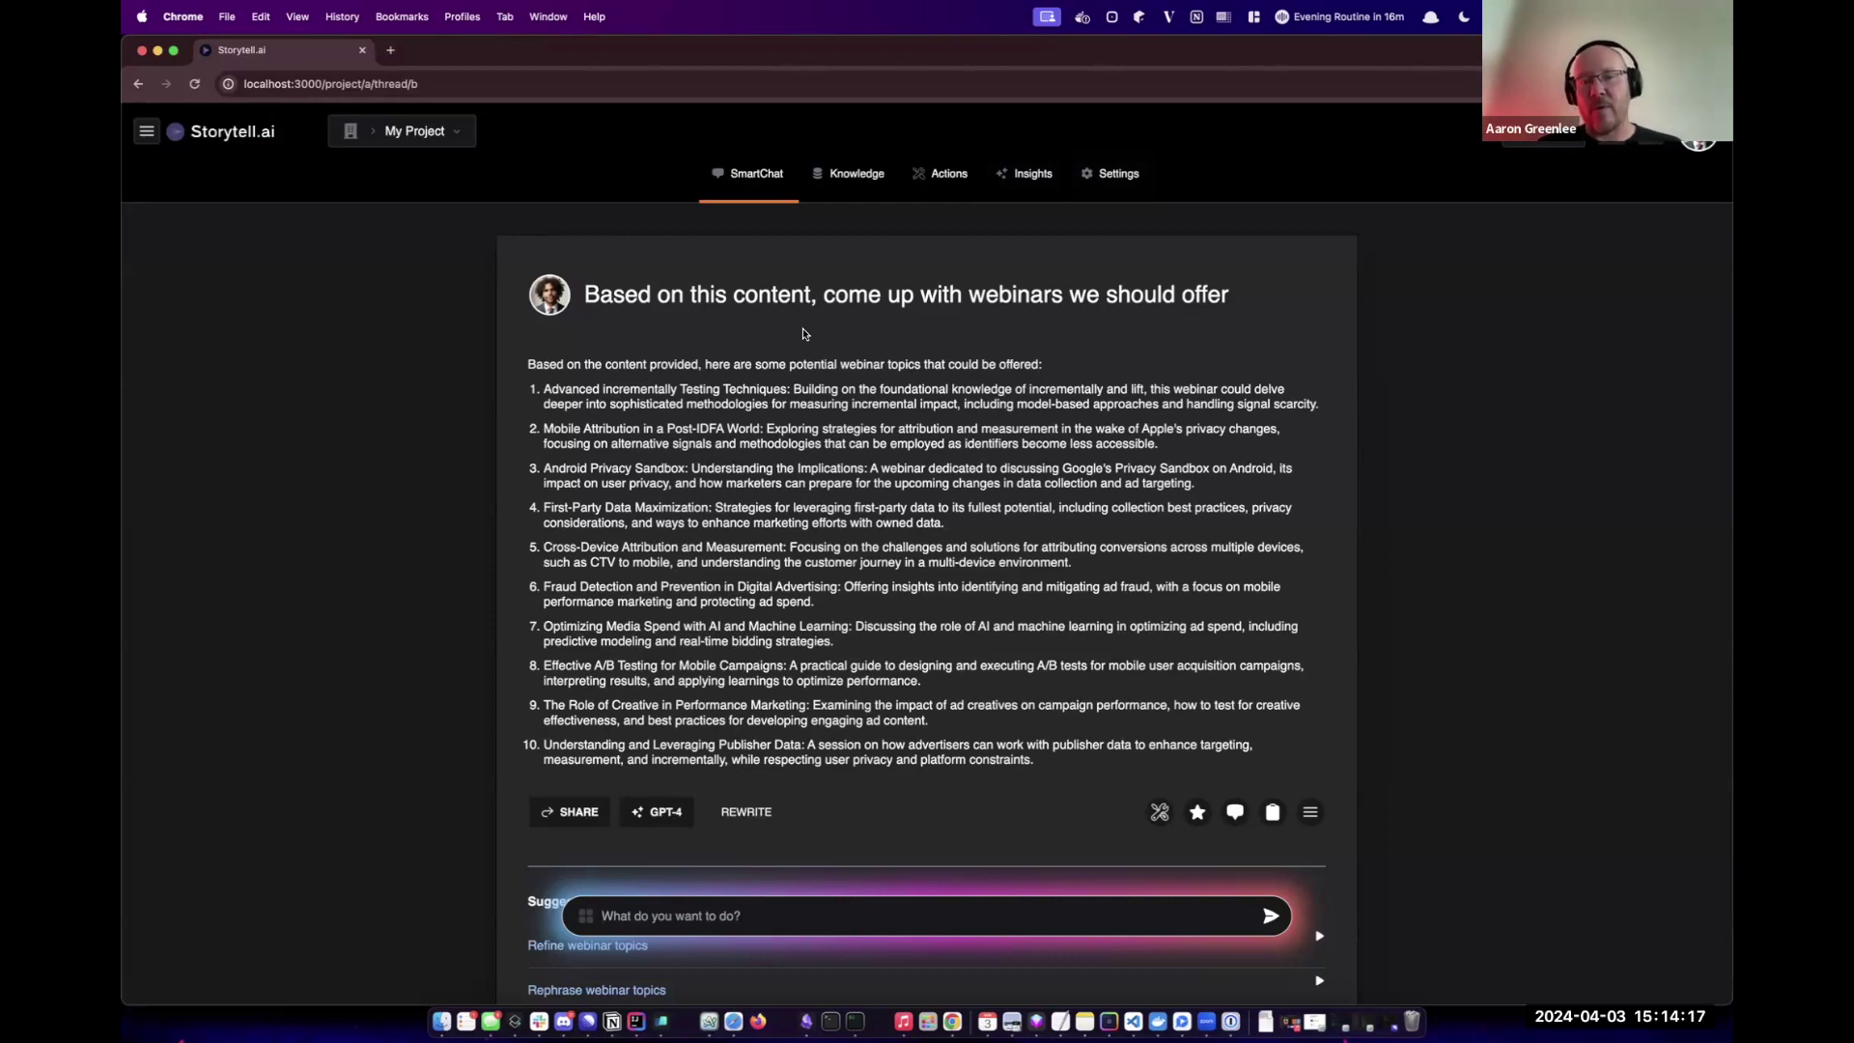
- Copy the line-9 webinar outline prompt from script.txt and return to the Storytell chat
{"action": "scroll", "coordinate": [802, 335], "scroll_direction": "down", "scroll_amount": 5}
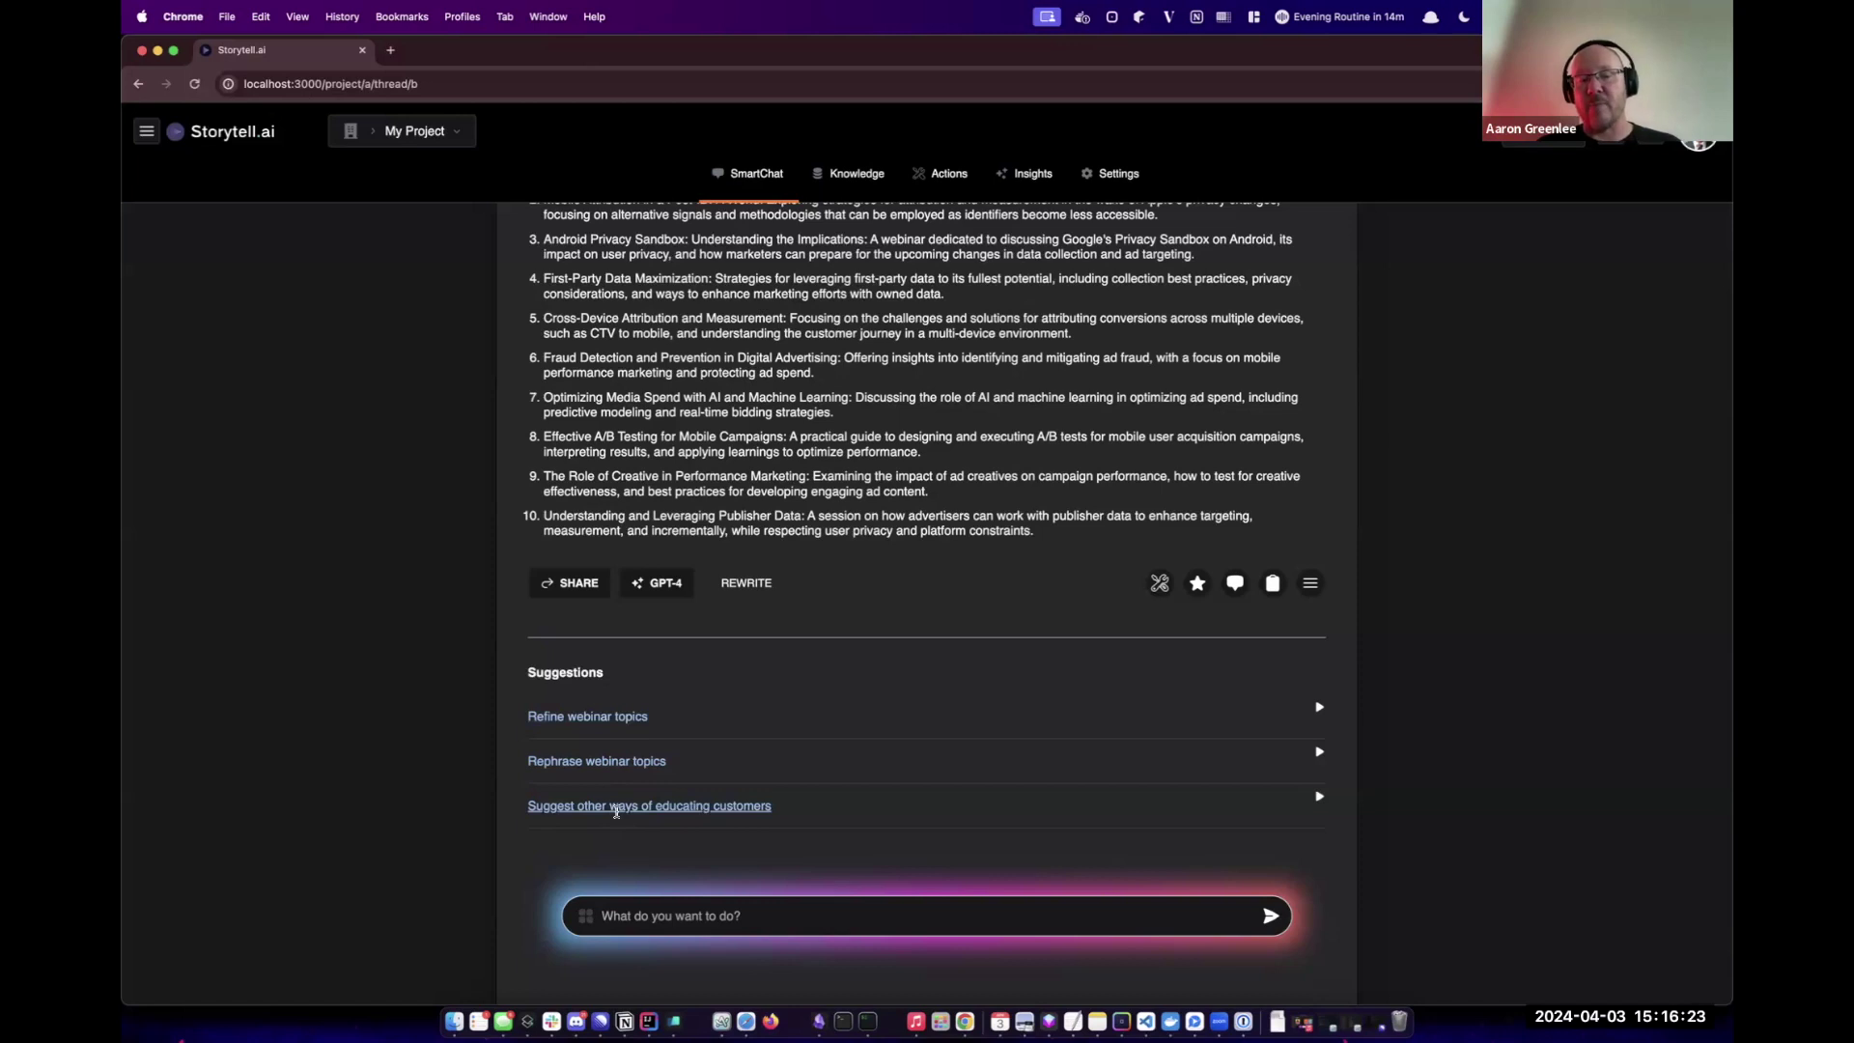
{"action": "left_click", "coordinate": [649, 1021]}
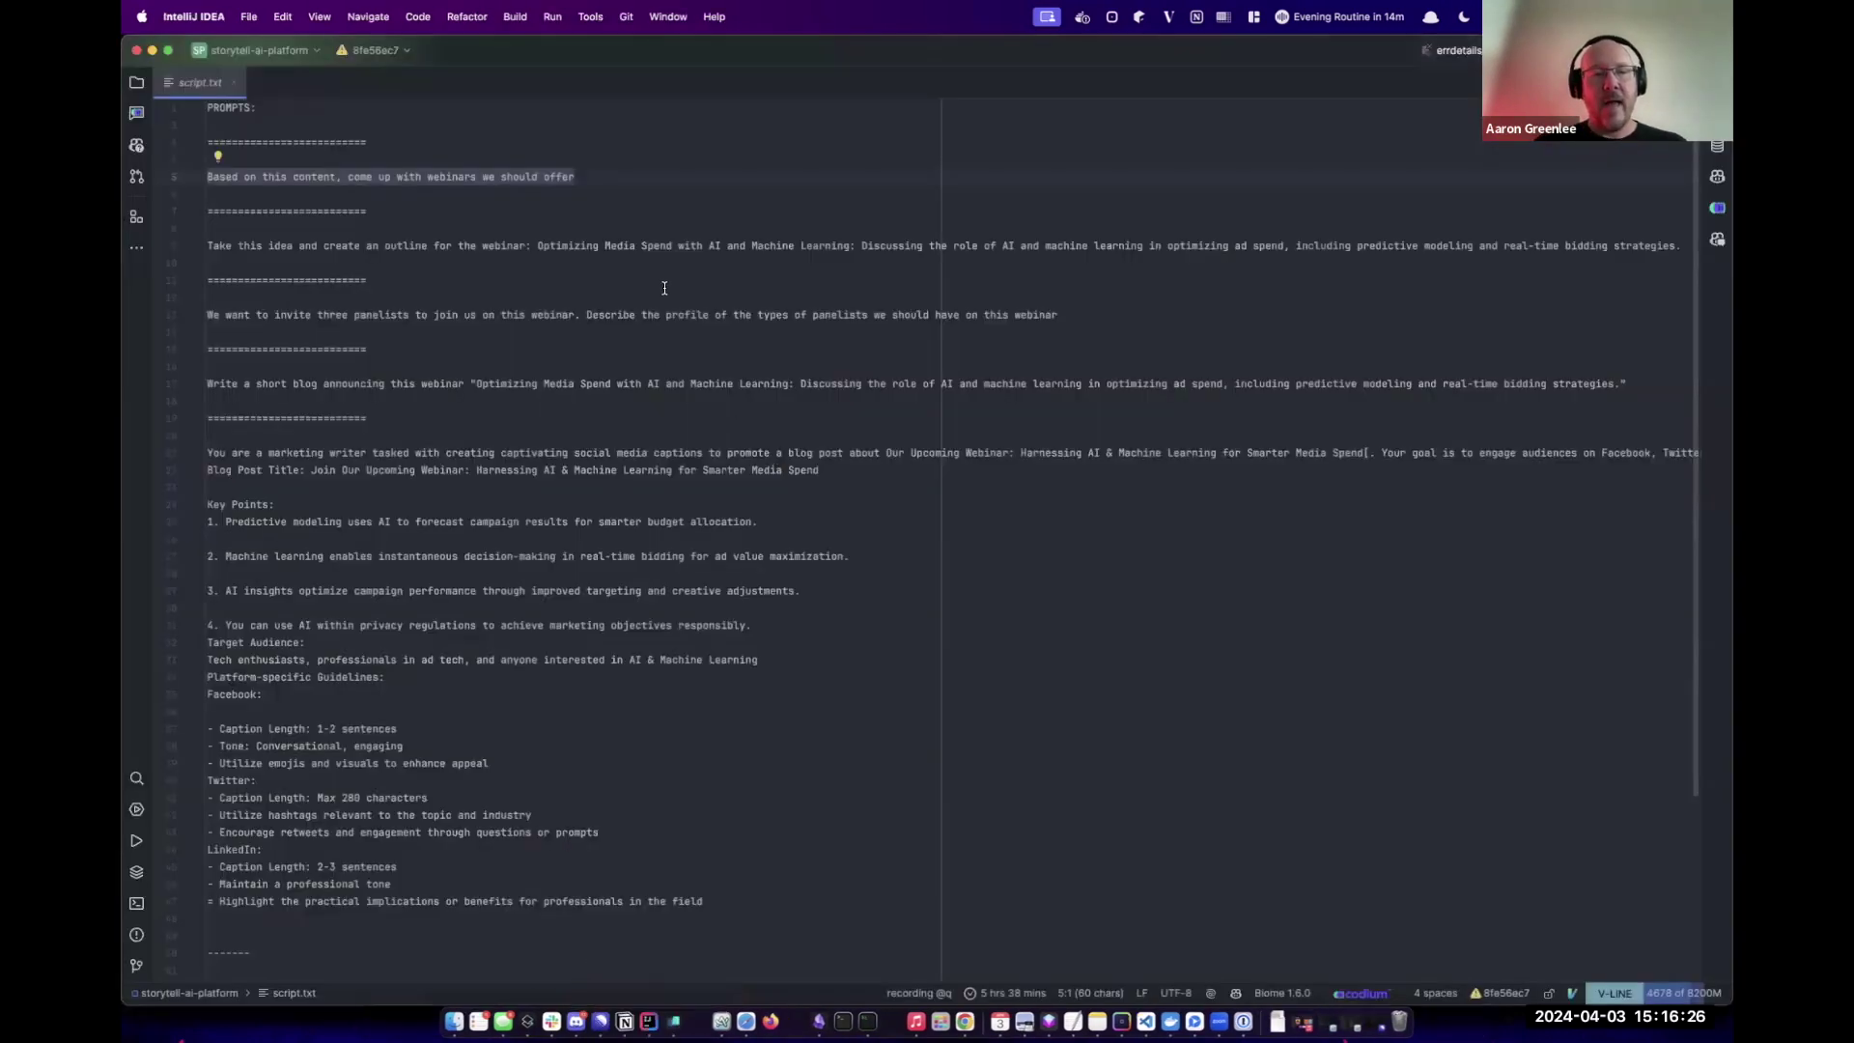
{"action": "triple_click", "coordinate": [669, 247]}
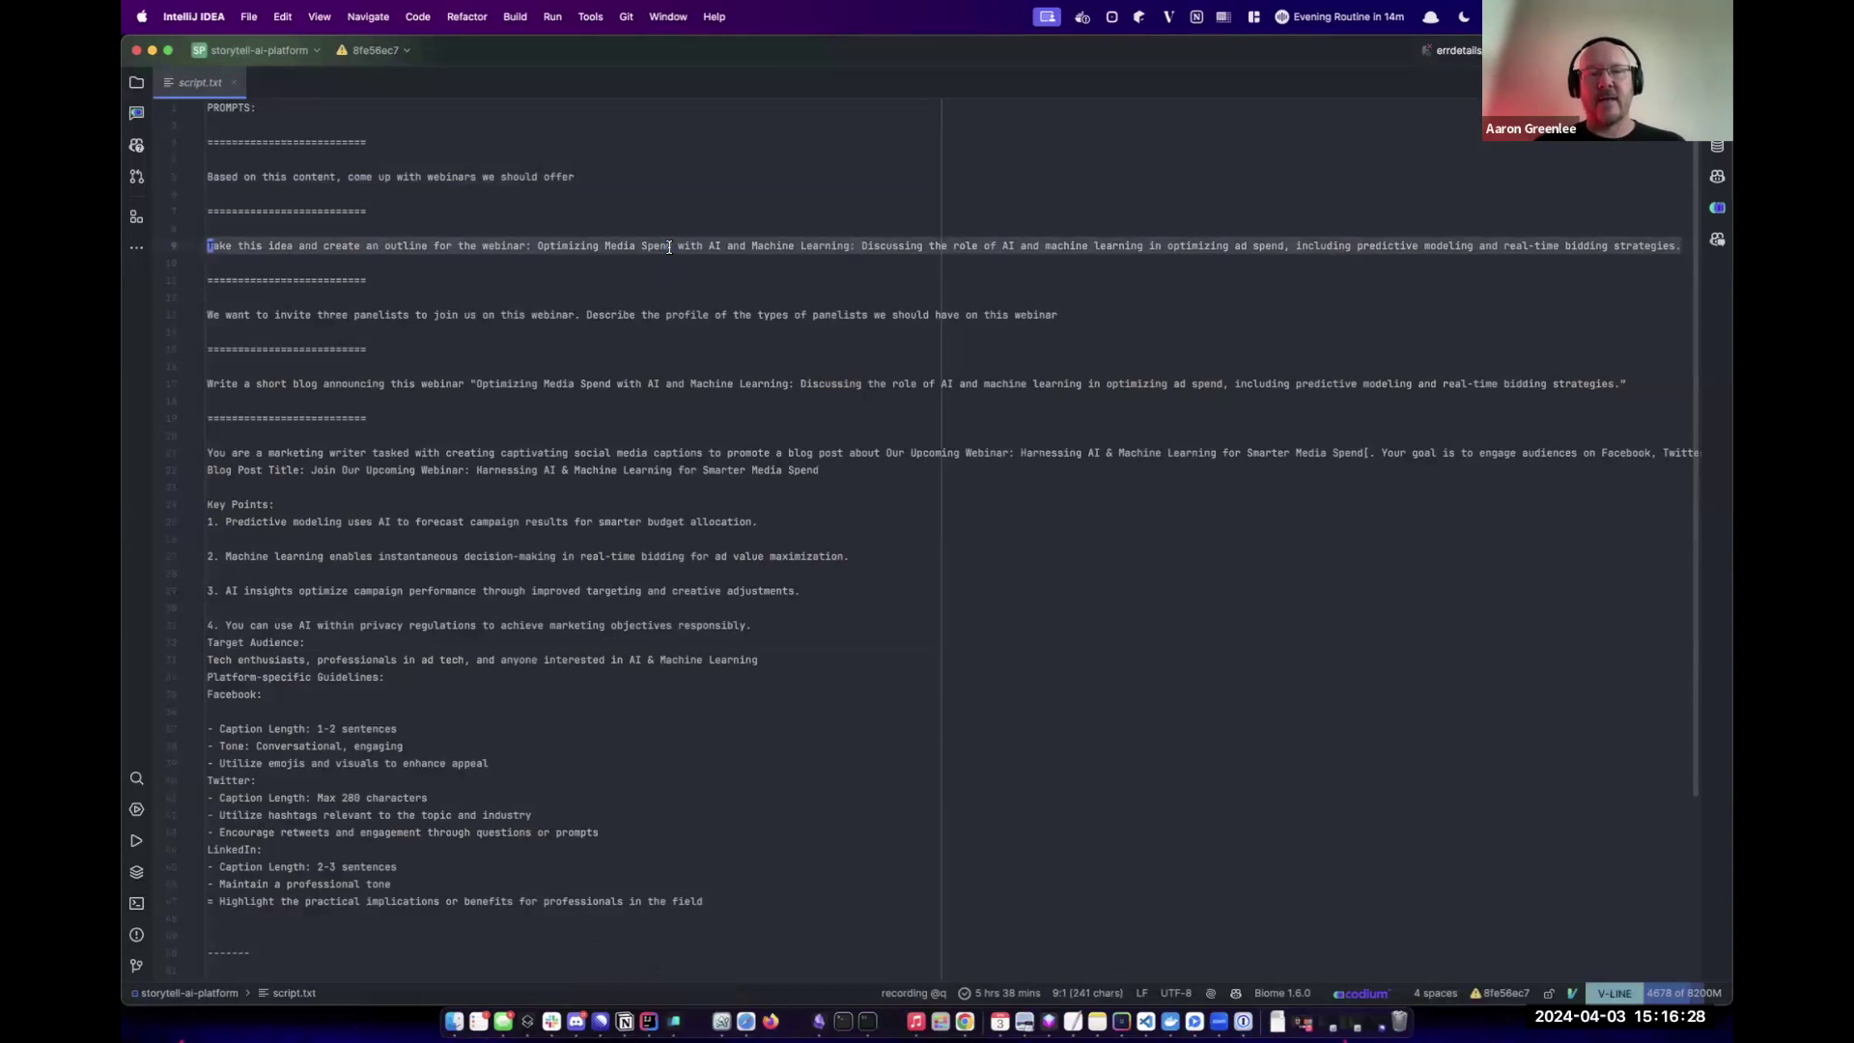
{"action": "key", "text": "super+c"}
{"action": "key", "text": "super+Tab"}
- Paste and send the outline prompt, then review the nine-section outline and three-slide preview
{"action": "left_click", "coordinate": [639, 917]}
{"action": "key", "text": "super+v"}
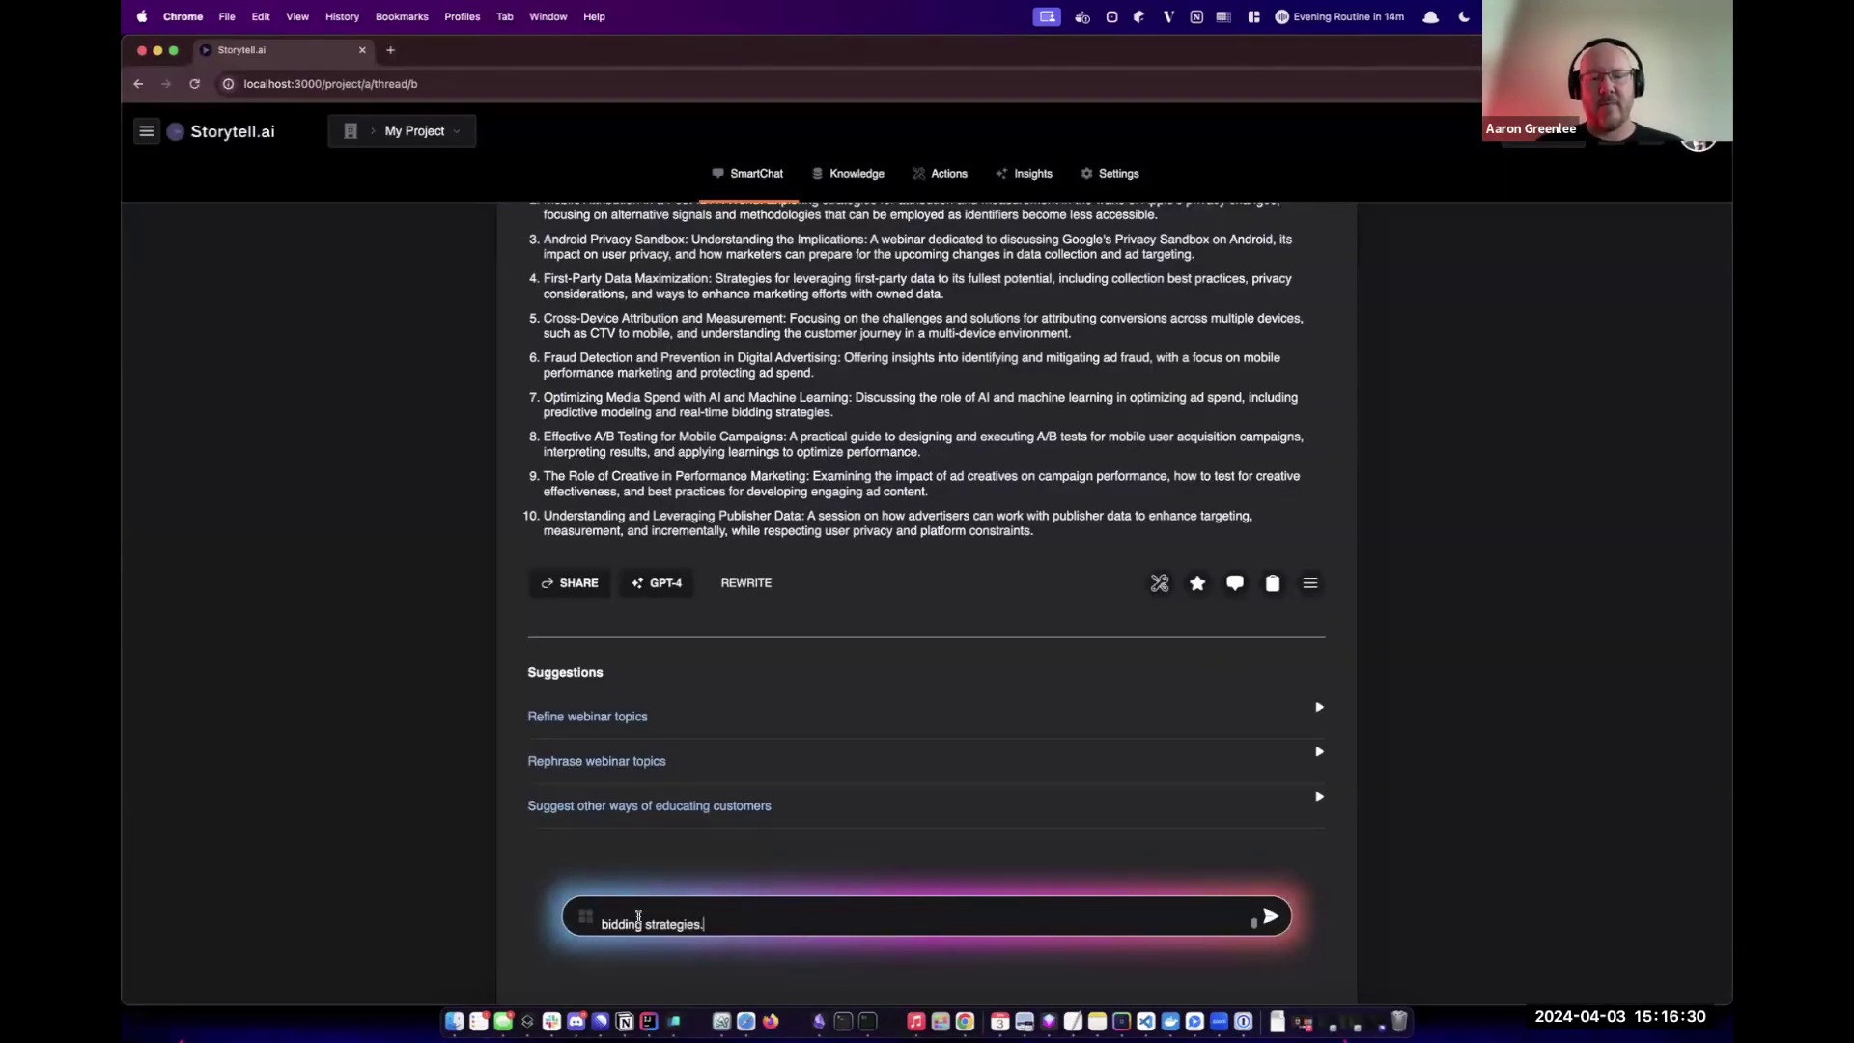
{"action": "key", "text": "Return"}
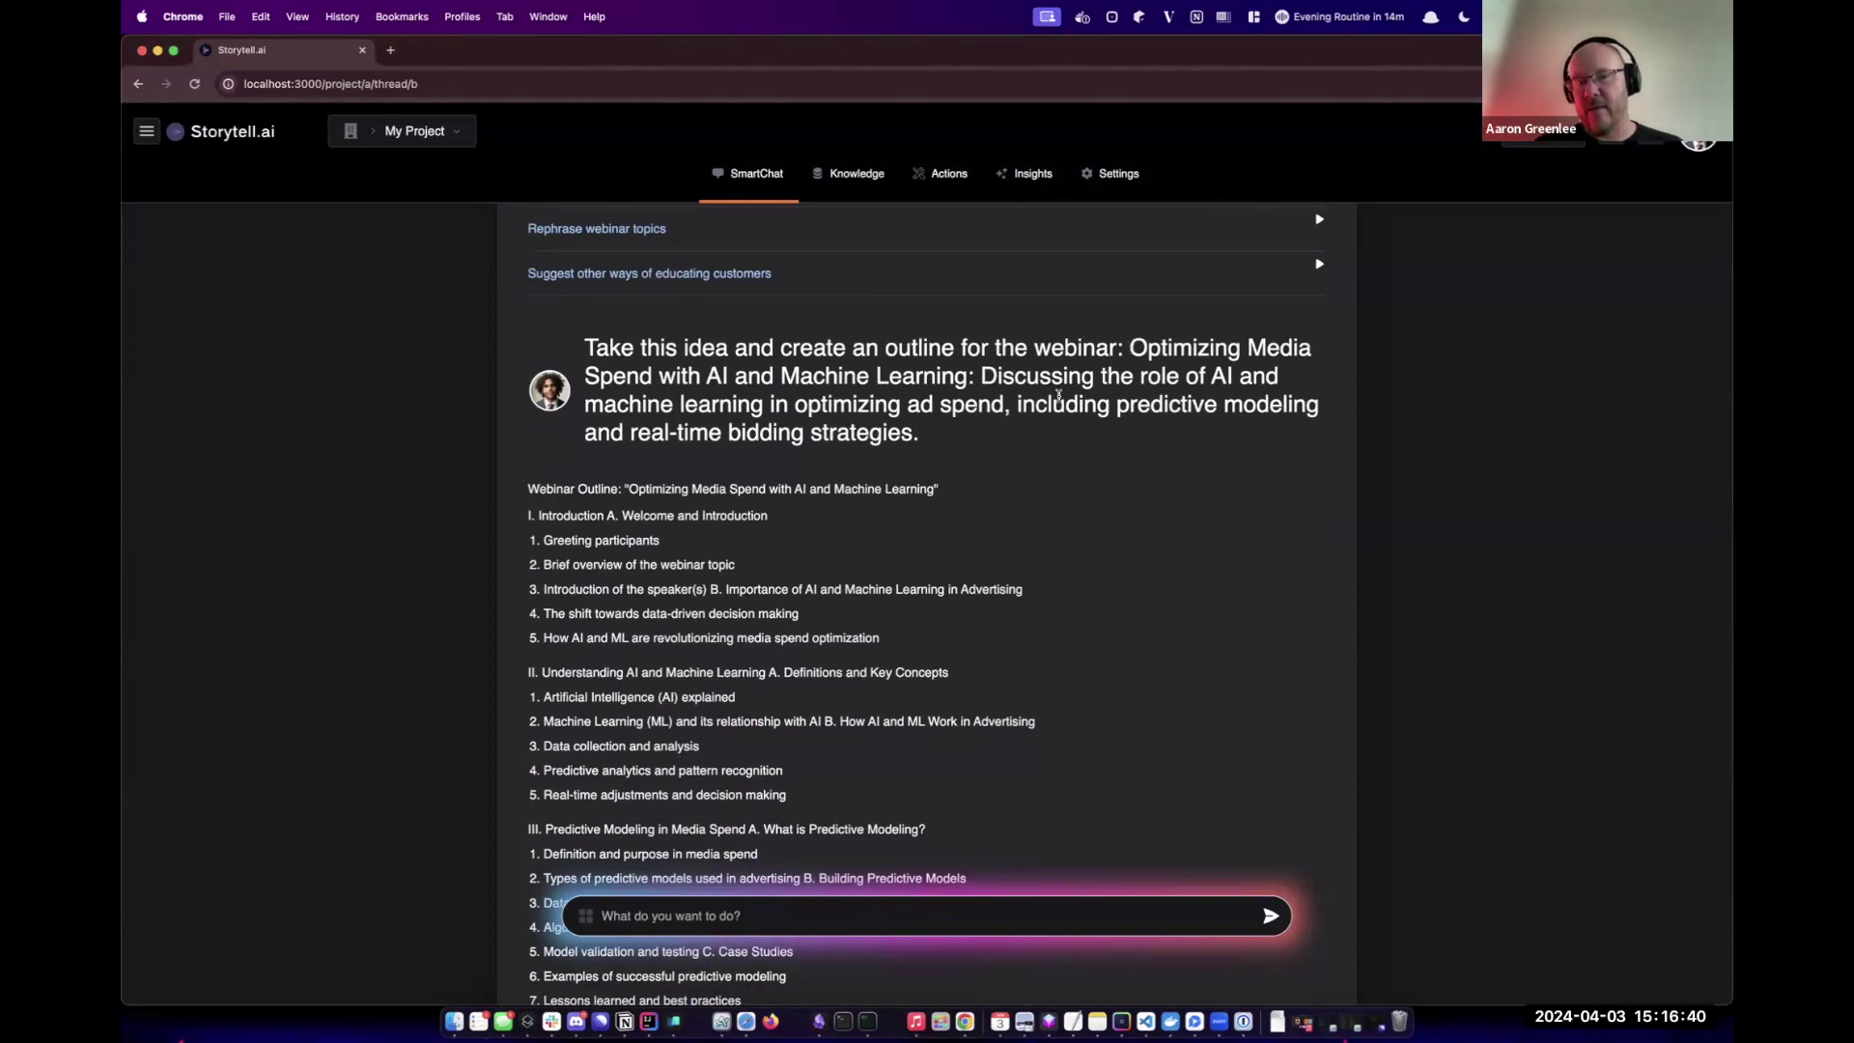
{"action": "scroll", "coordinate": [1010, 570], "scroll_direction": "down", "scroll_amount": 5}
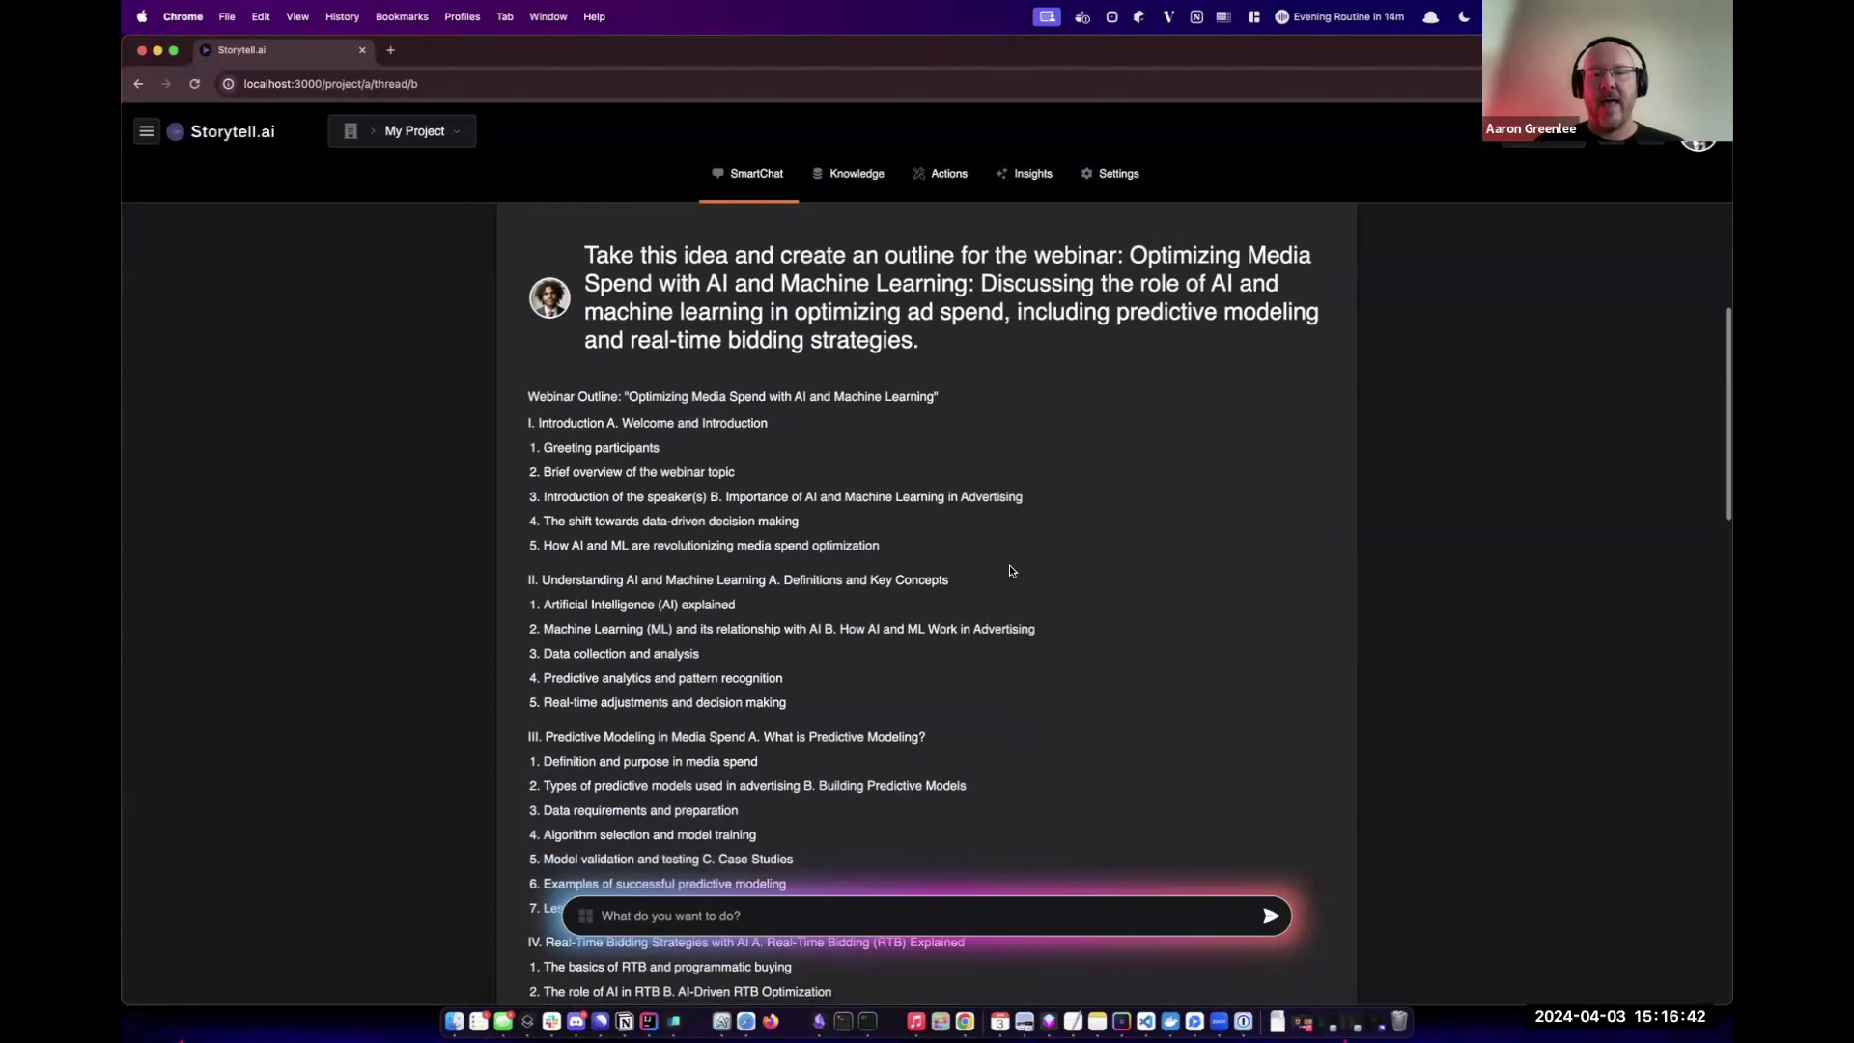
{"action": "scroll", "coordinate": [1010, 570], "scroll_direction": "down", "scroll_amount": 12}
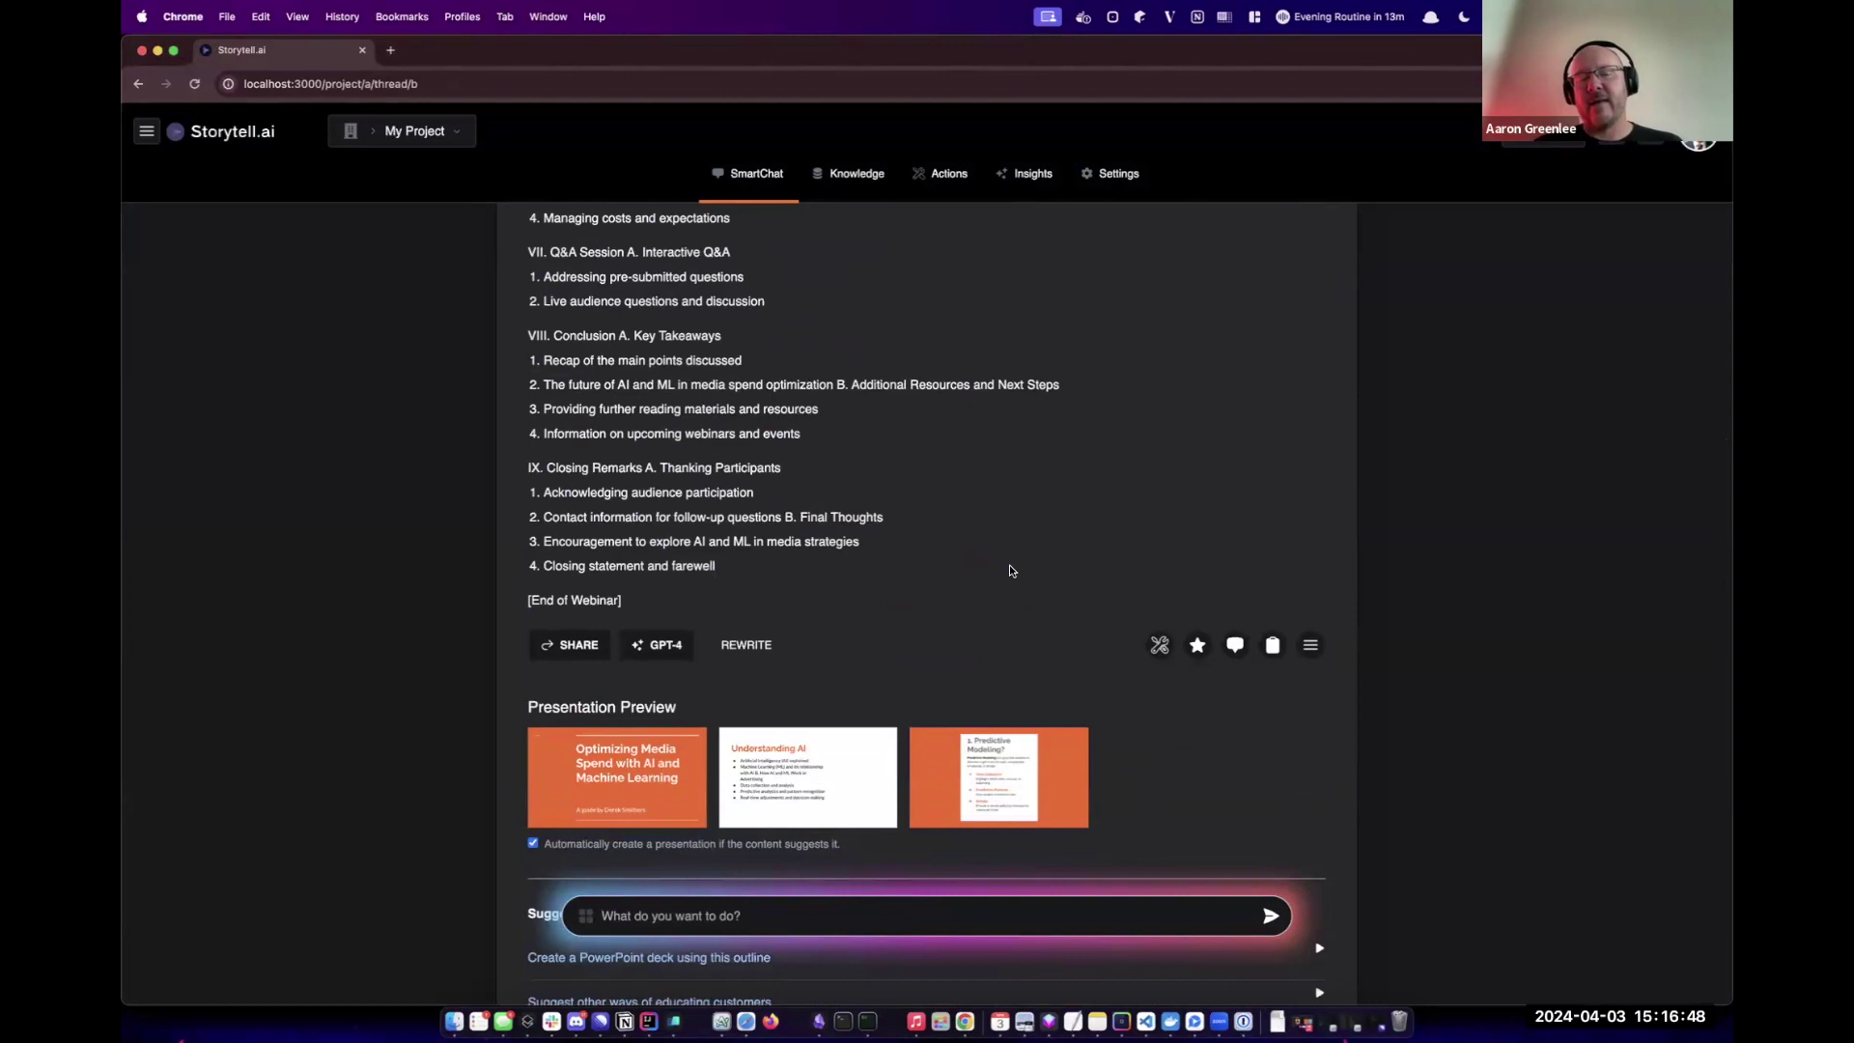
{"action": "scroll", "coordinate": [1010, 571], "scroll_direction": "down", "scroll_amount": 3}
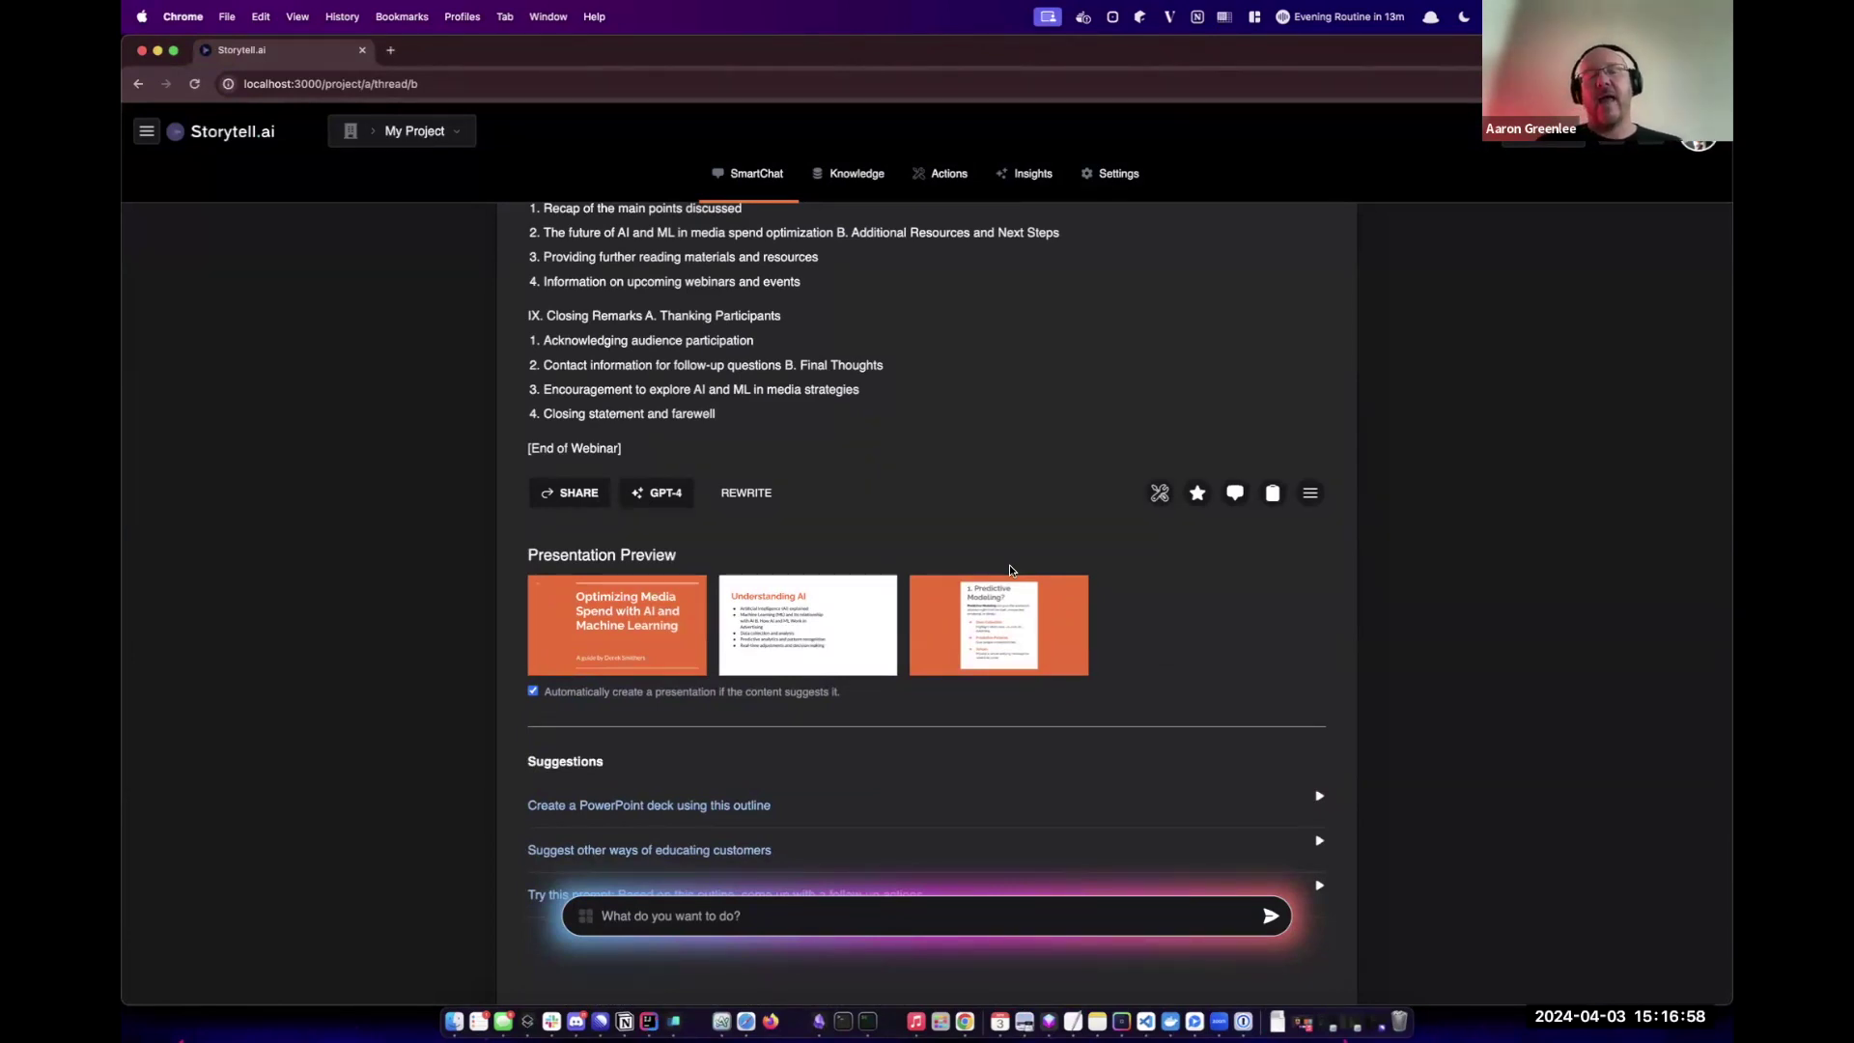
{"action": "scroll", "coordinate": [842, 719], "scroll_direction": "down", "scroll_amount": 3}
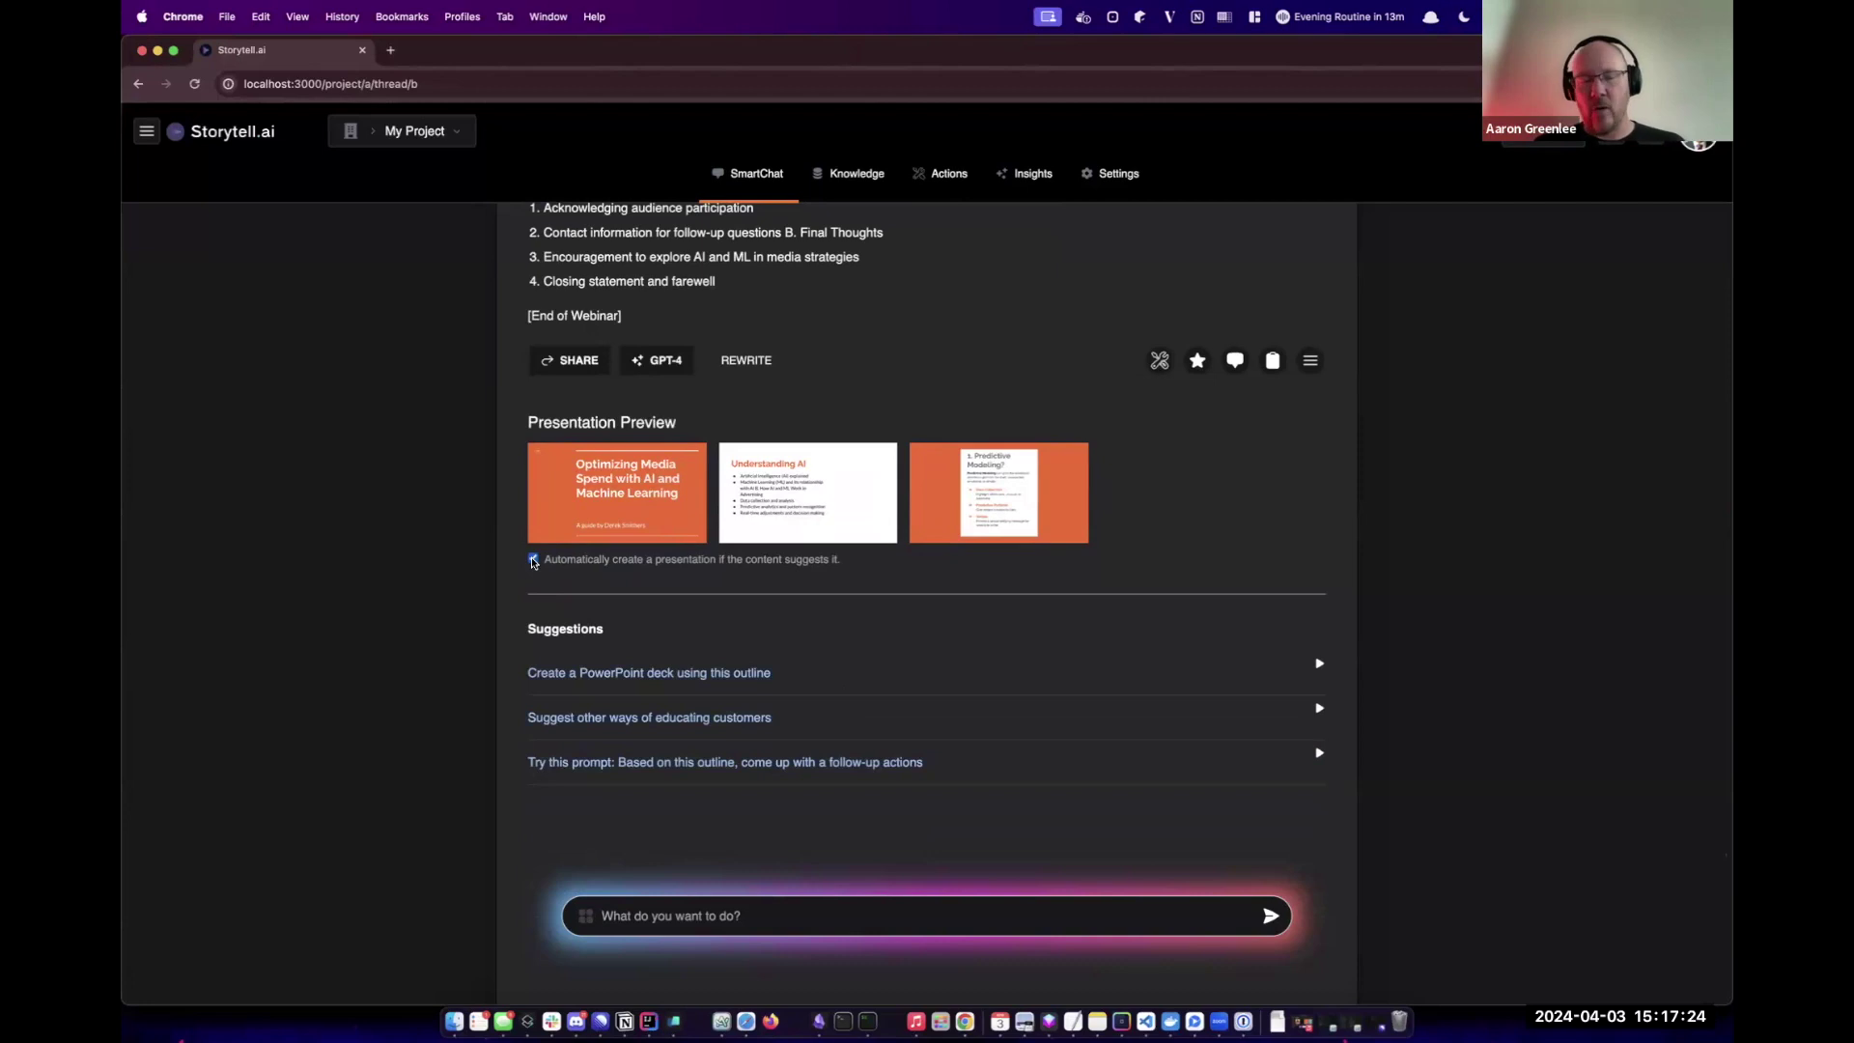
{"action": "left_click", "coordinate": [533, 559]}
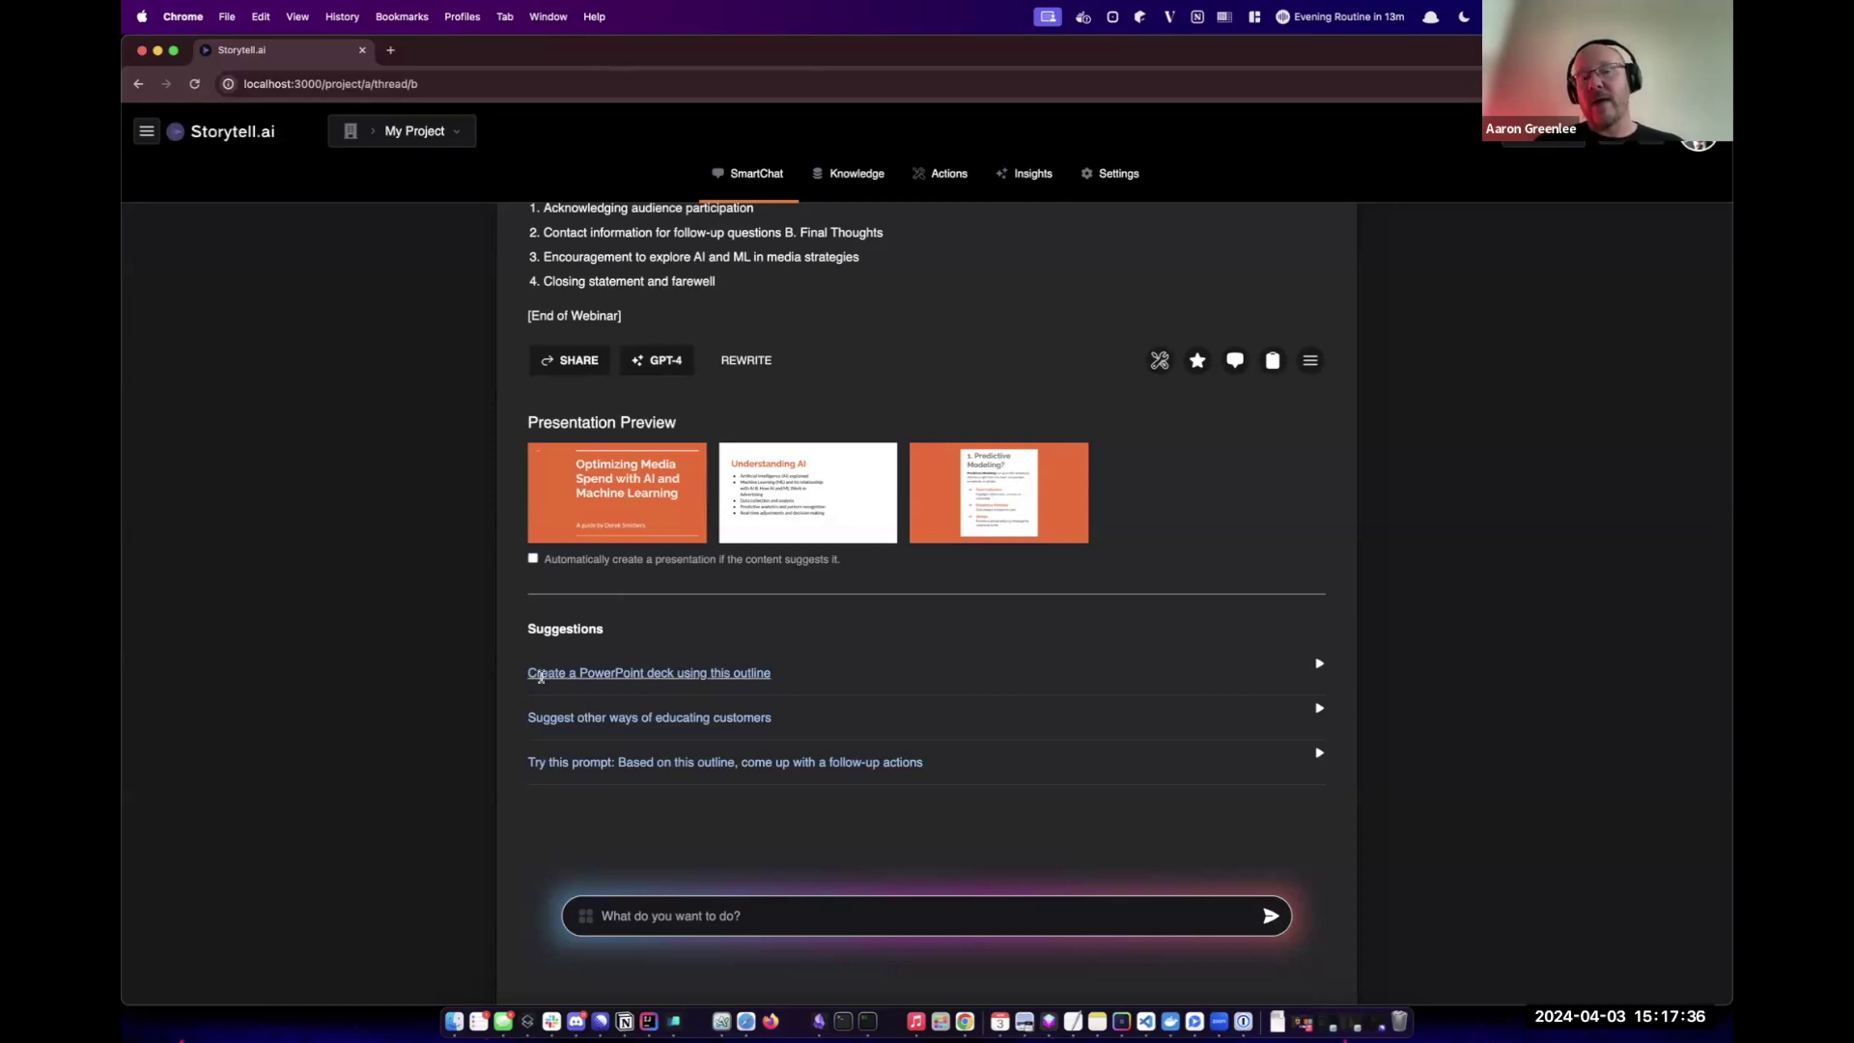
{"action": "left_click", "coordinate": [532, 559]}
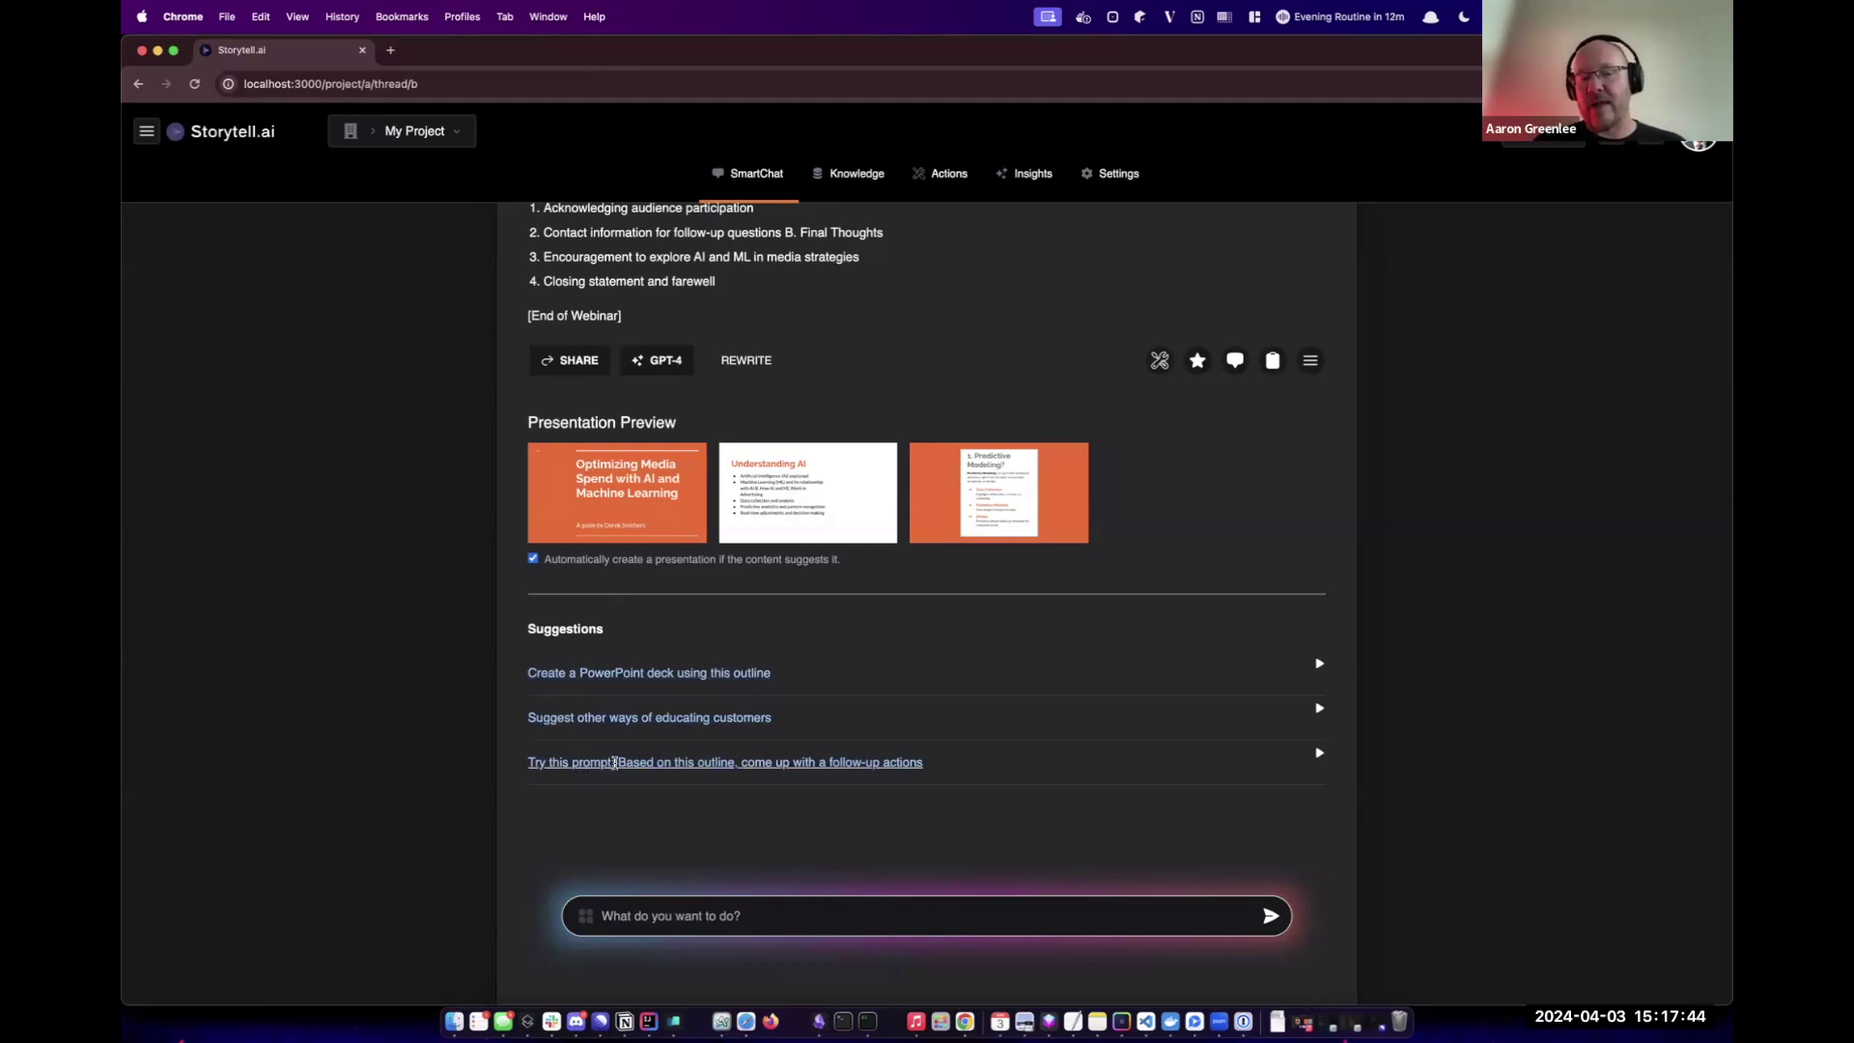
{"action": "key", "text": "super+Tab"}
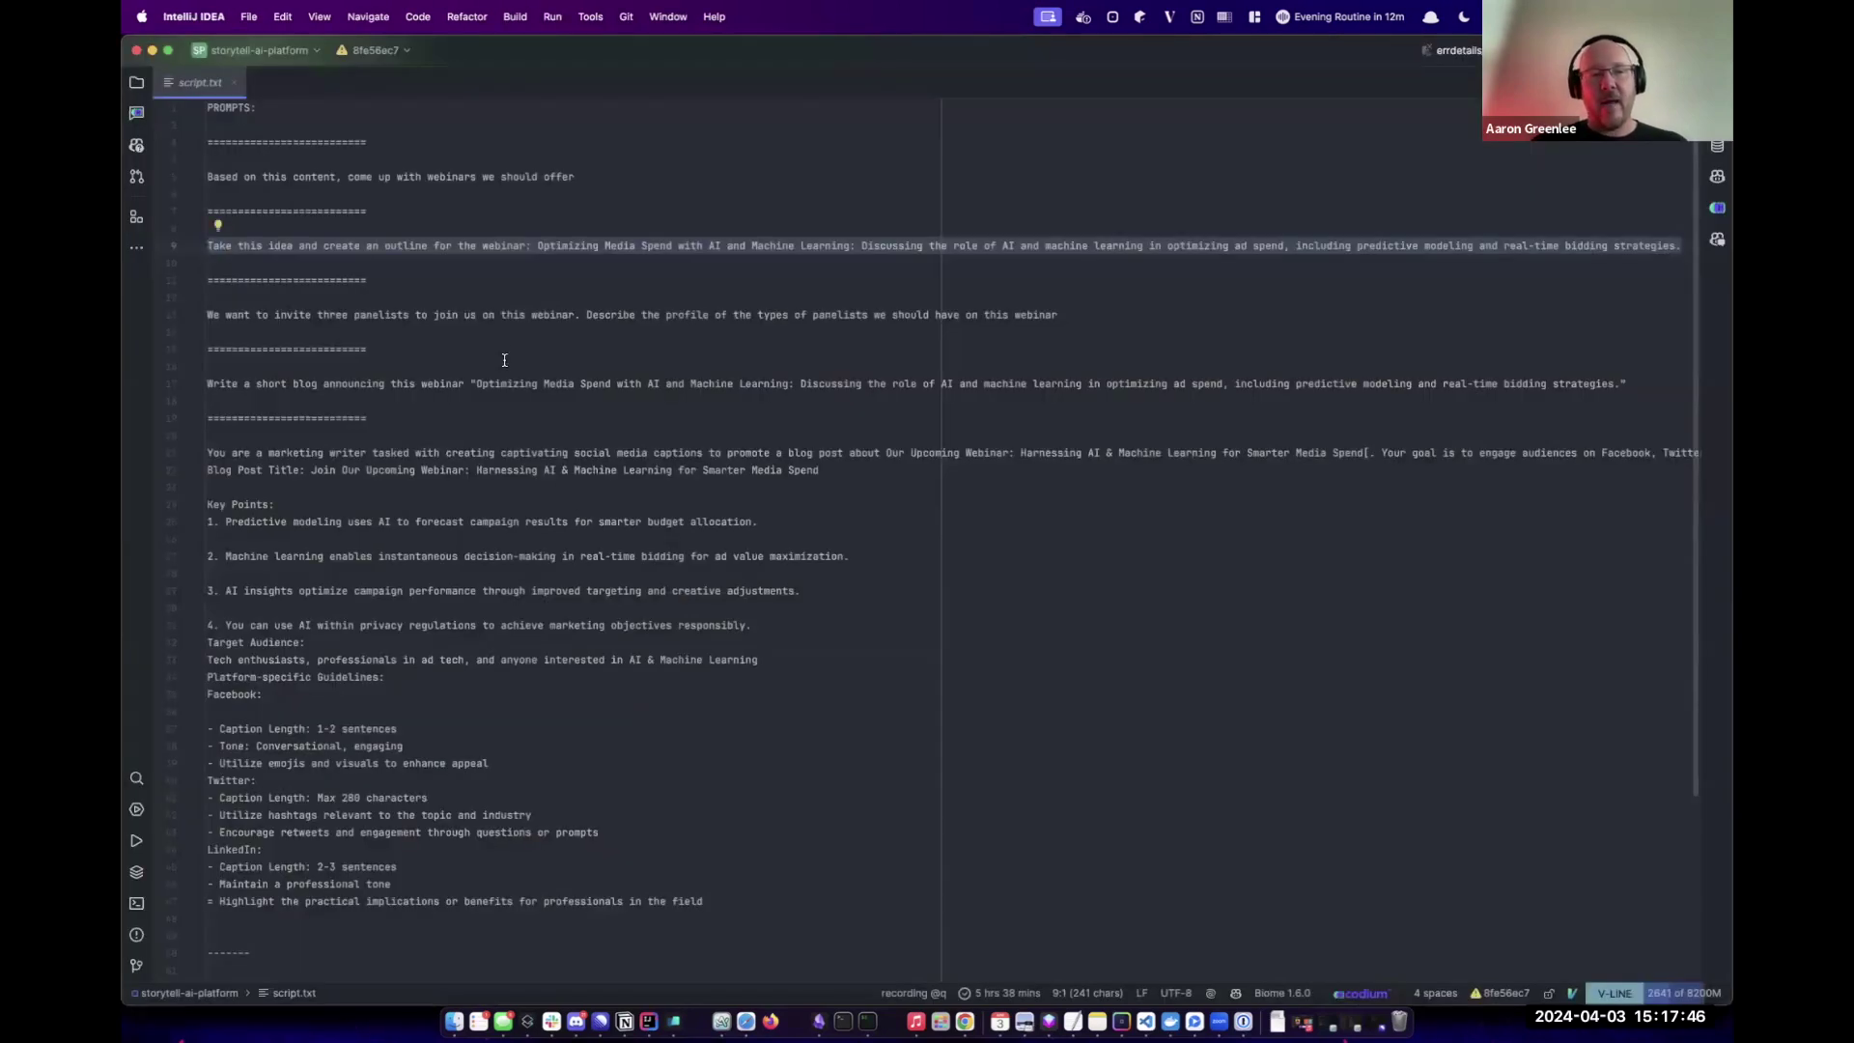
- Send the line-13 panelist profile prompt and review the three panelist profiles
{"action": "triple_click", "coordinate": [502, 316]}
{"action": "key", "text": "super+c"}
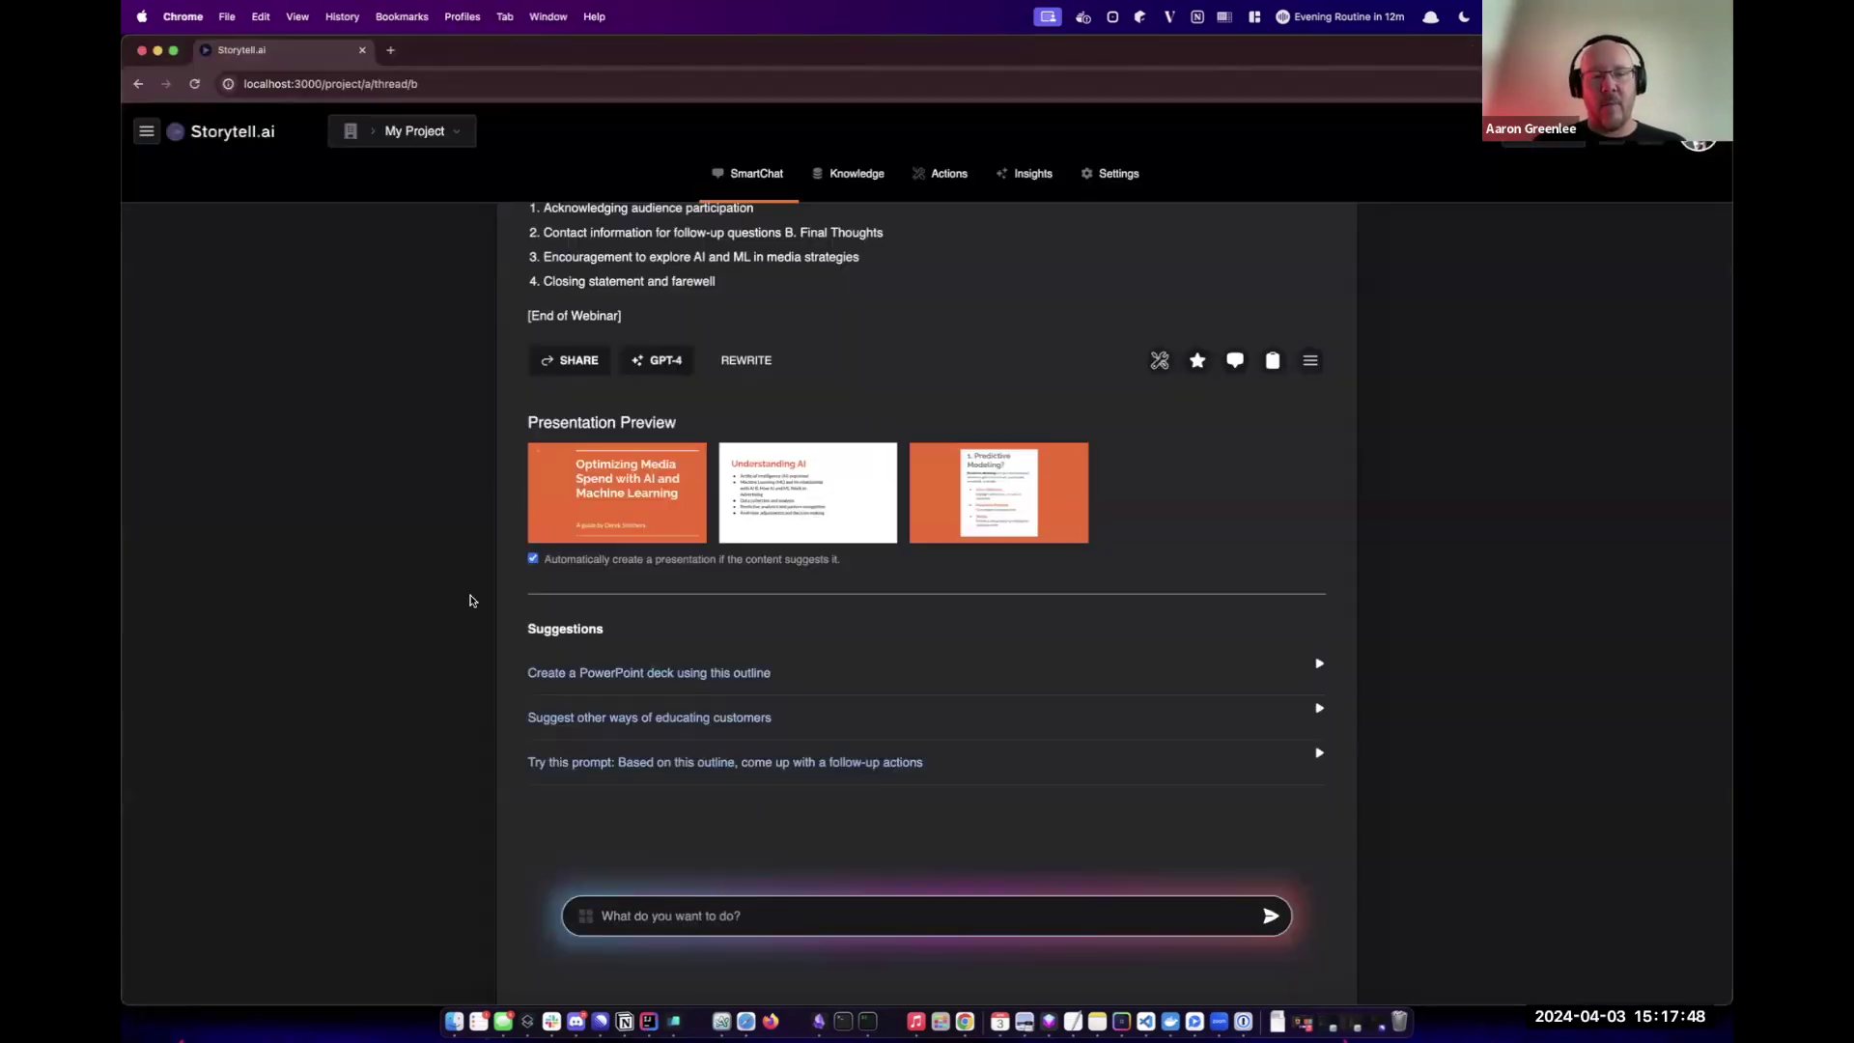
{"action": "key", "text": "super+Tab"}
{"action": "left_click", "coordinate": [633, 916]}
{"action": "key", "text": "super+v"}
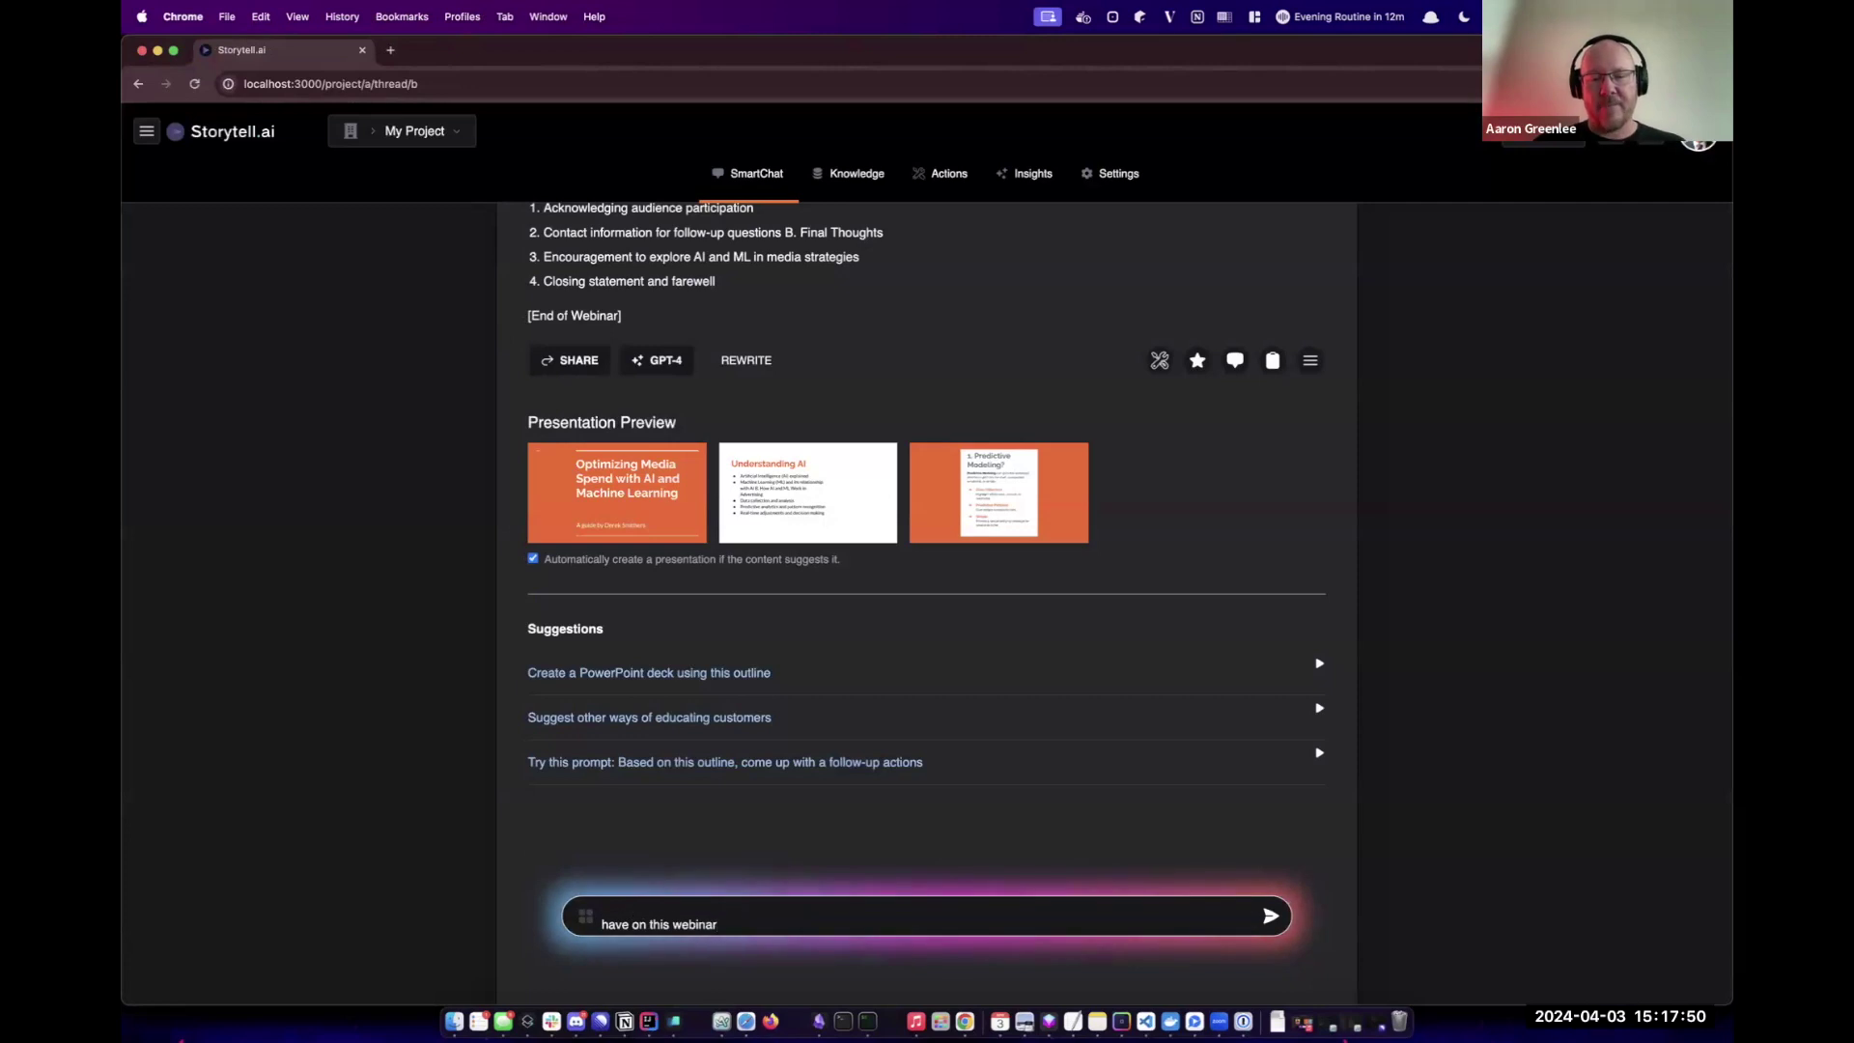
{"action": "key", "text": "Return"}
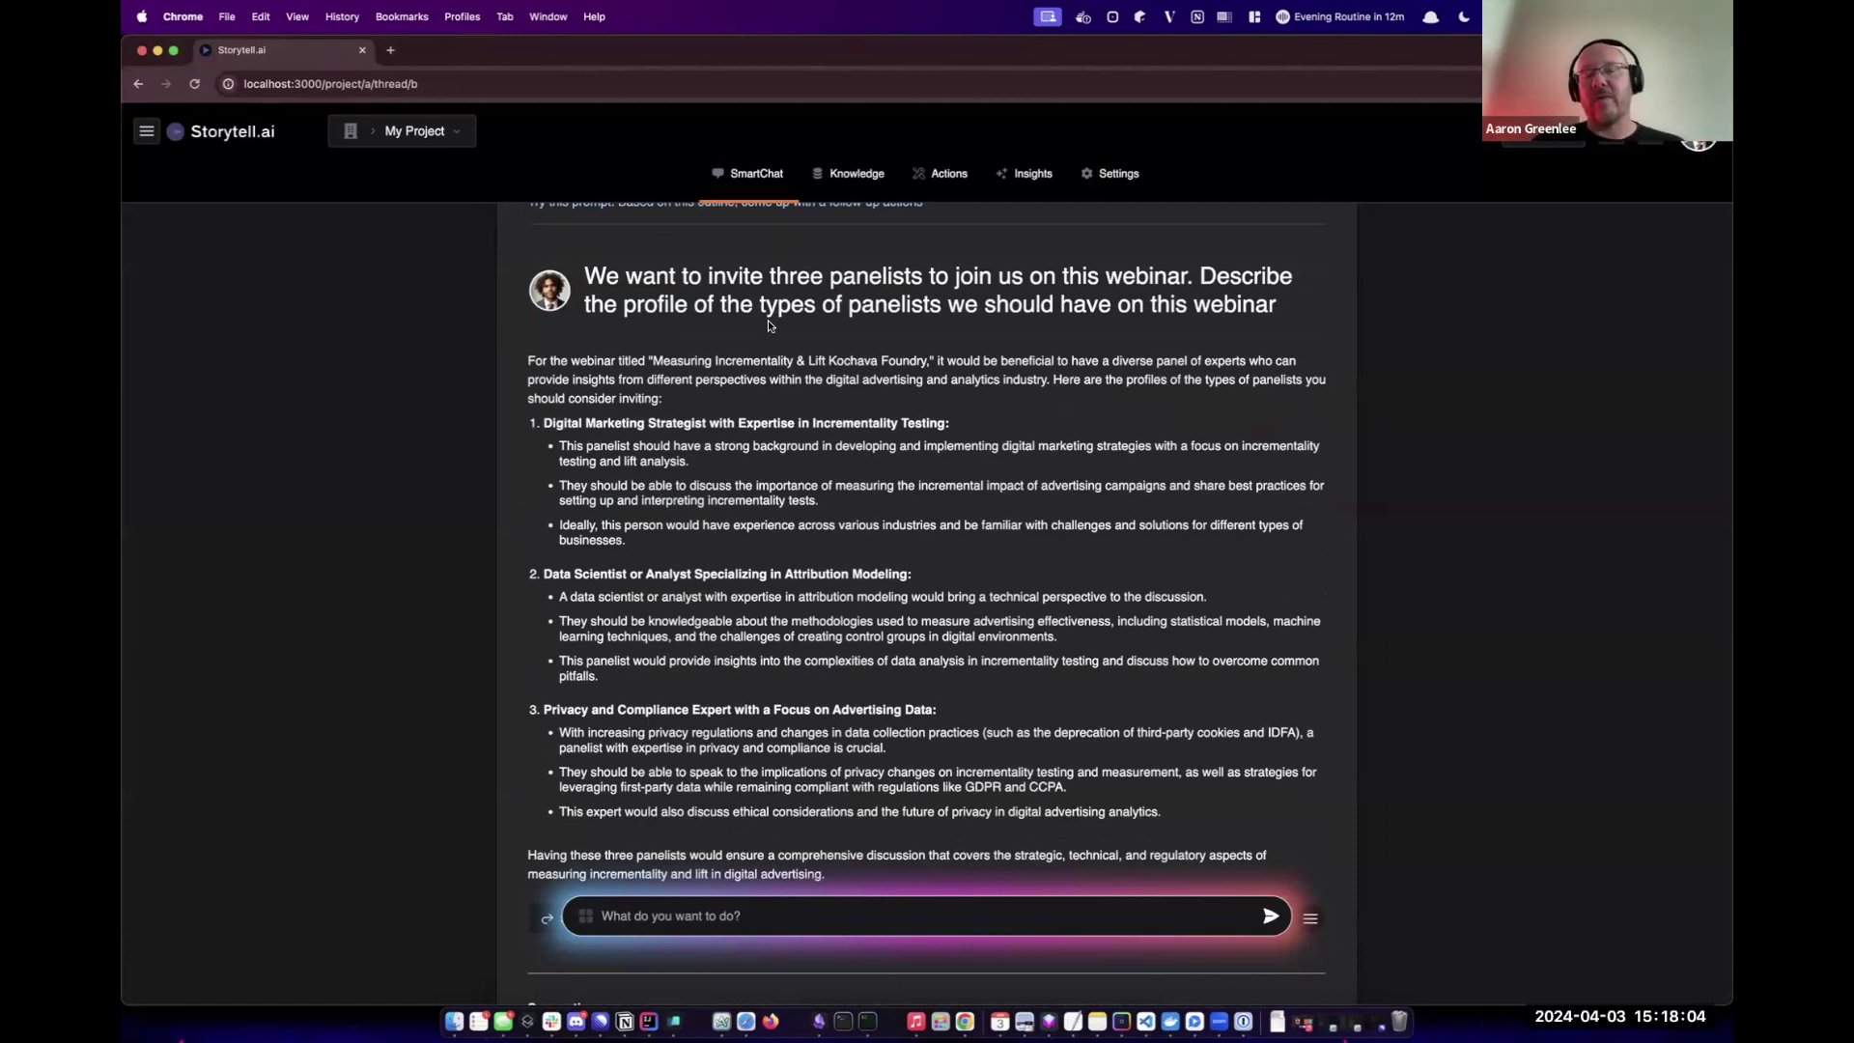
{"action": "scroll", "coordinate": [722, 439], "scroll_direction": "down", "scroll_amount": 1}
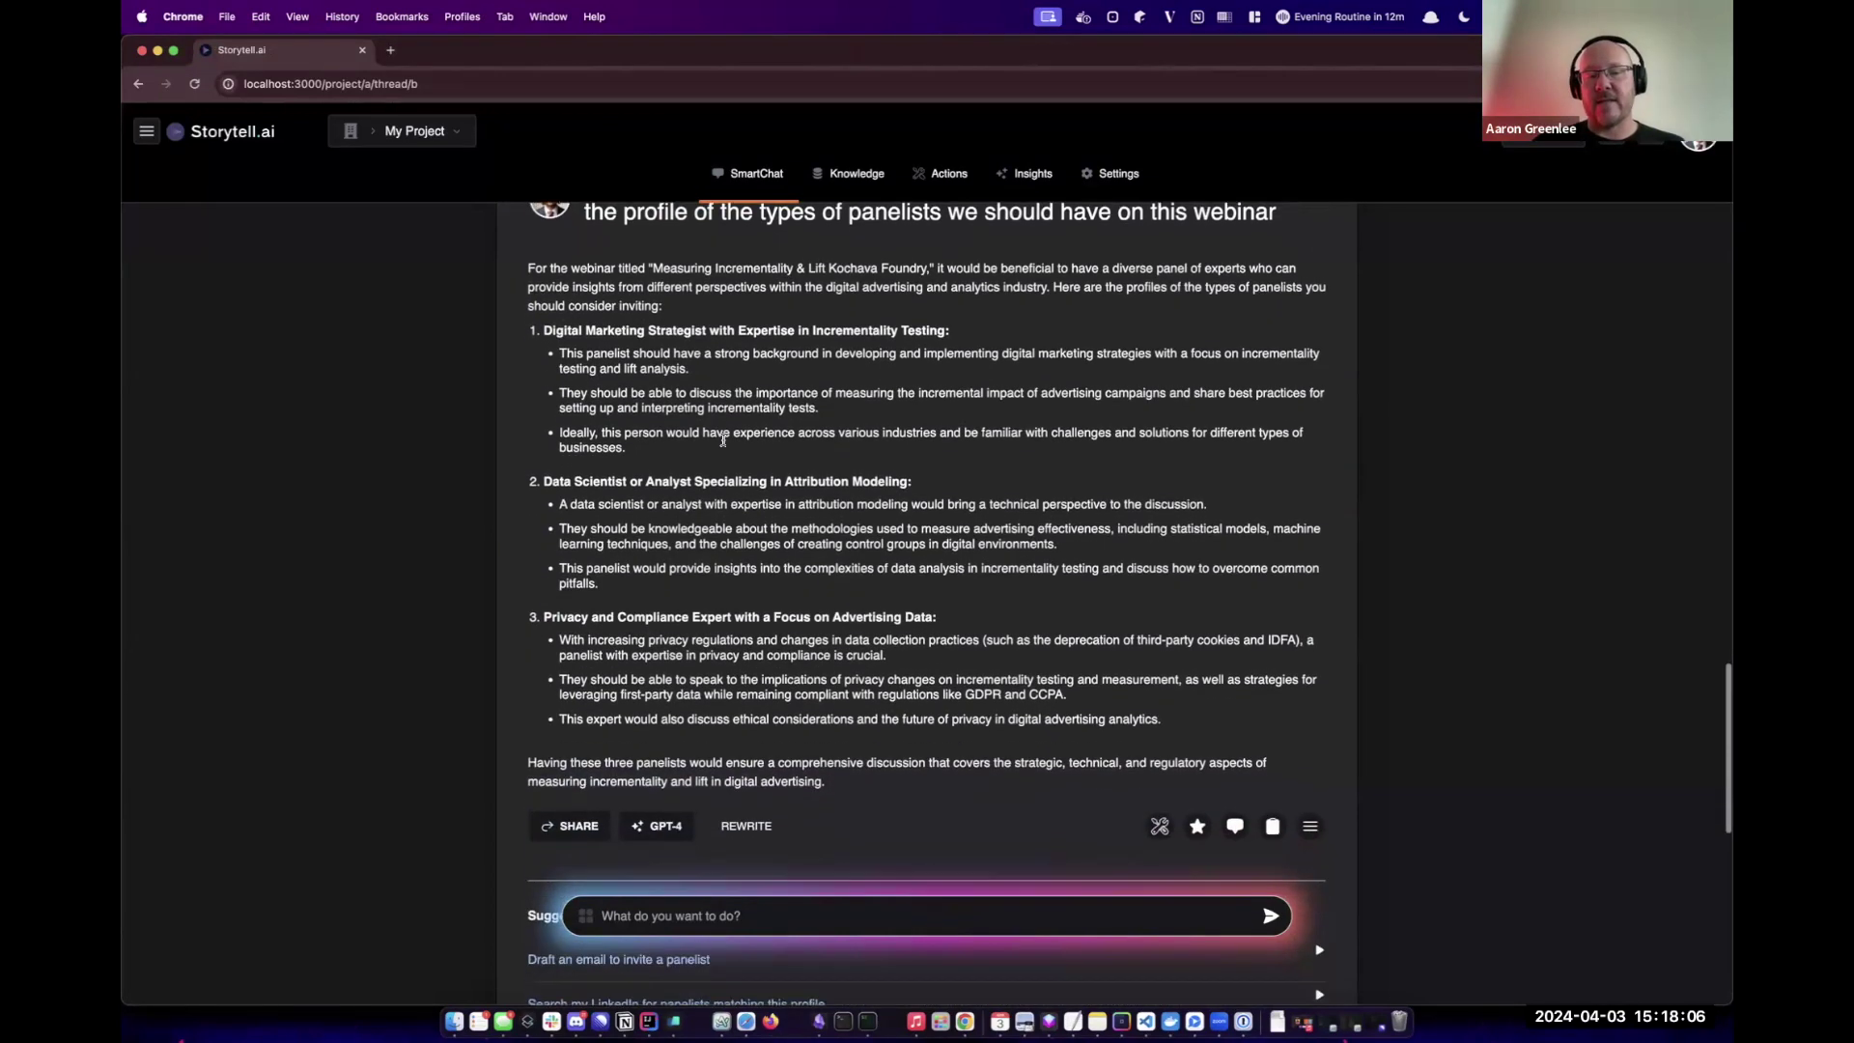
{"action": "scroll", "coordinate": [622, 664], "scroll_direction": "down", "scroll_amount": 1}
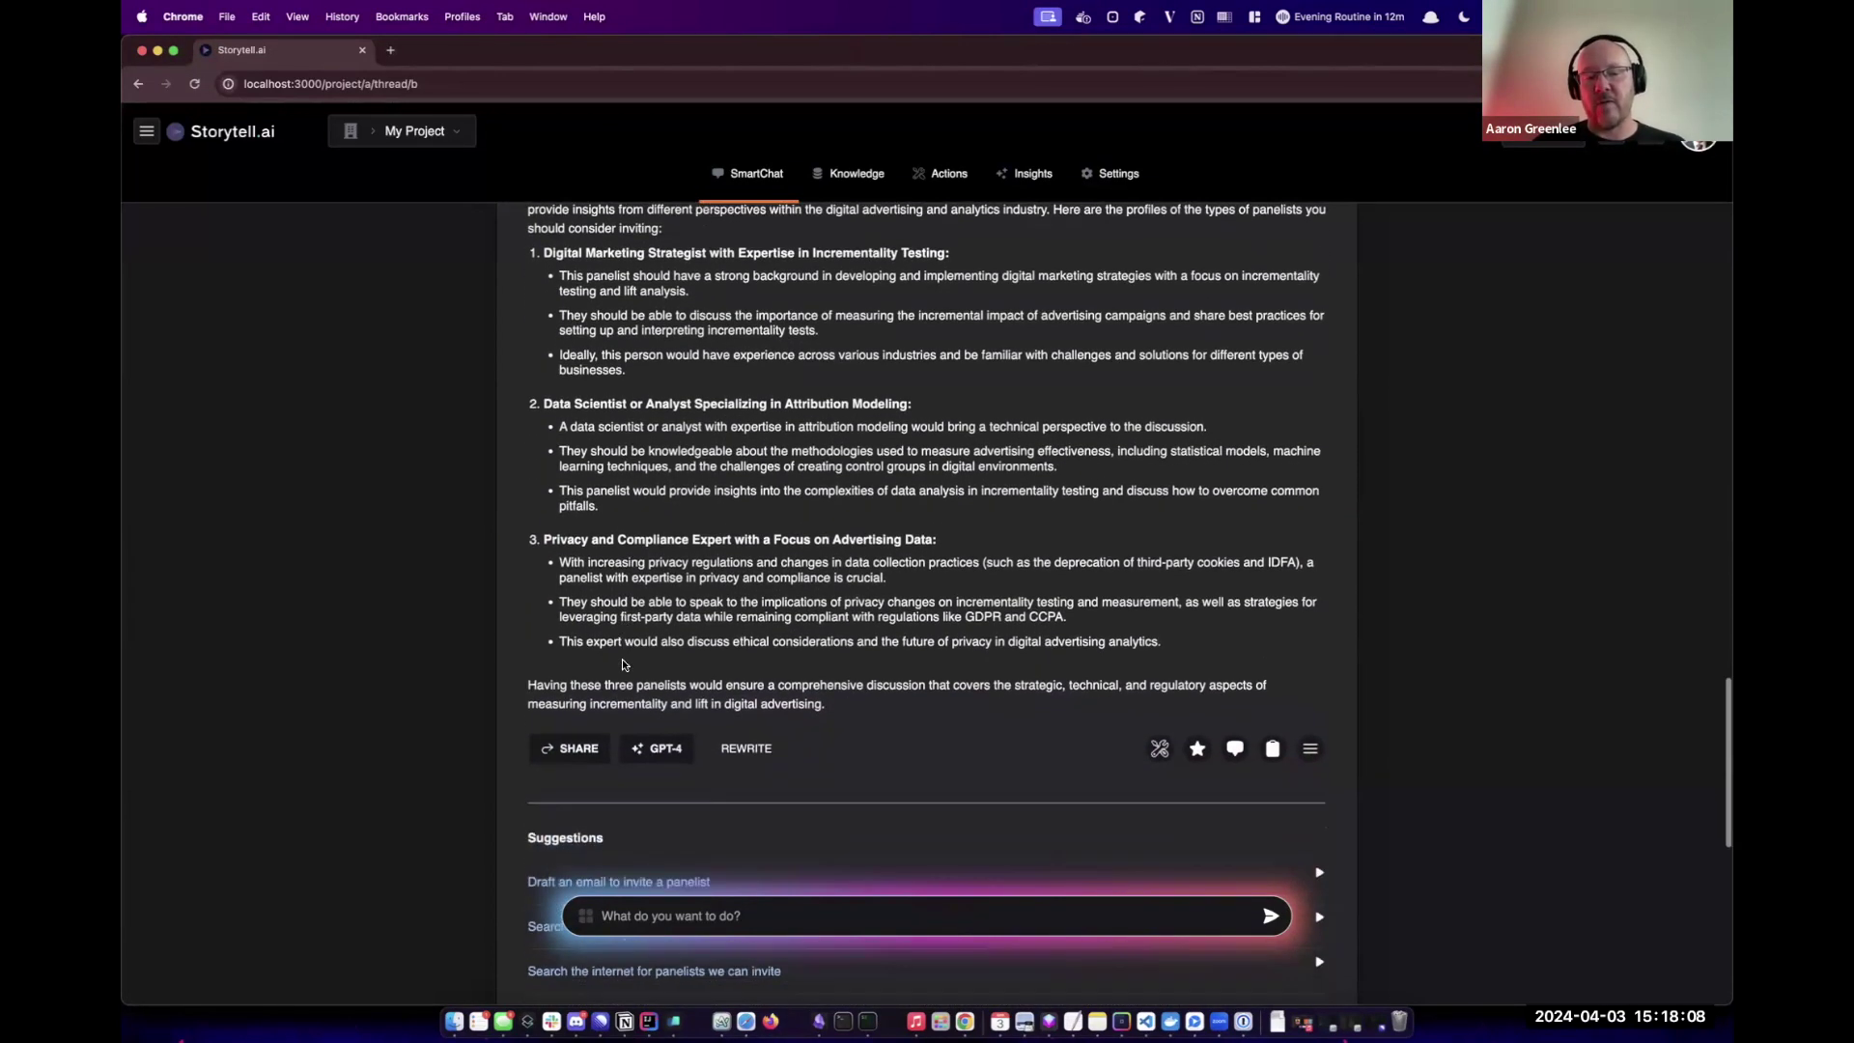
{"action": "scroll", "coordinate": [623, 664], "scroll_direction": "down", "scroll_amount": 3}
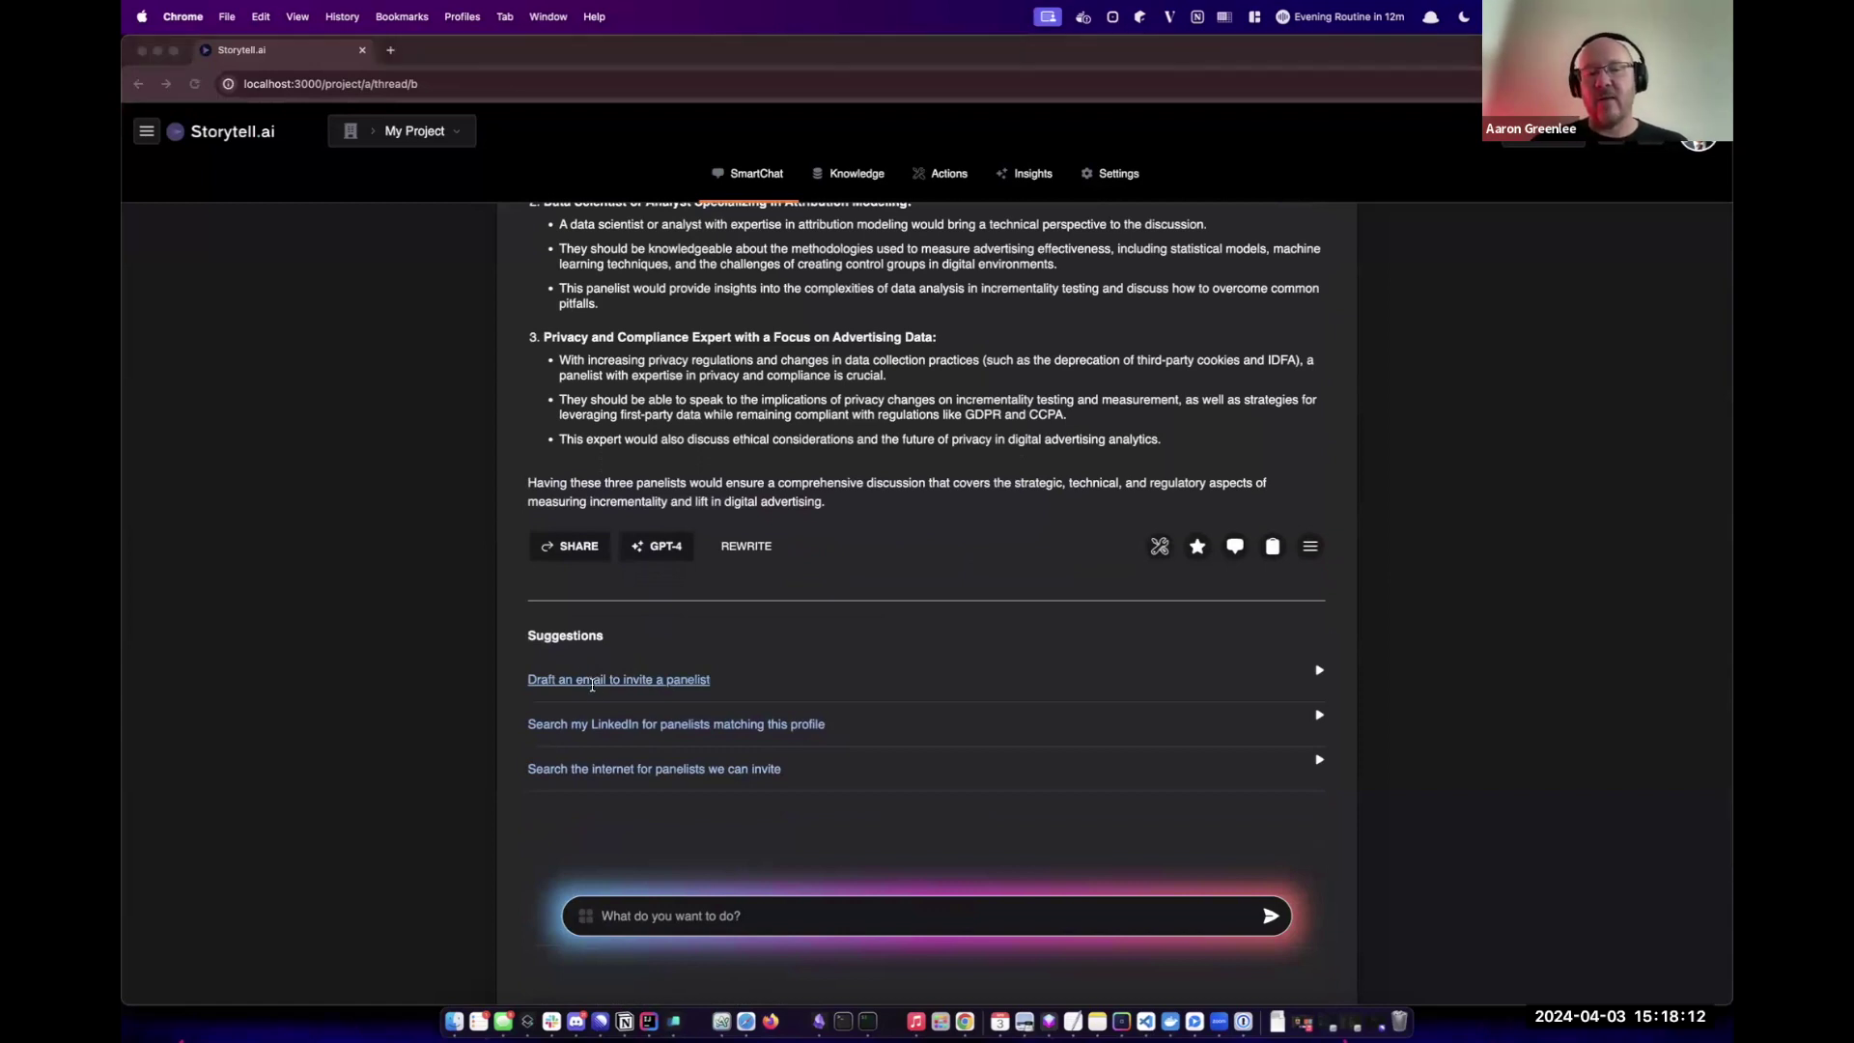
- Copy the line-17 blog announcement prompt from script.txt for the chat
{"action": "key", "text": "super+Tab"}
{"action": "left_click", "coordinate": [501, 378]}
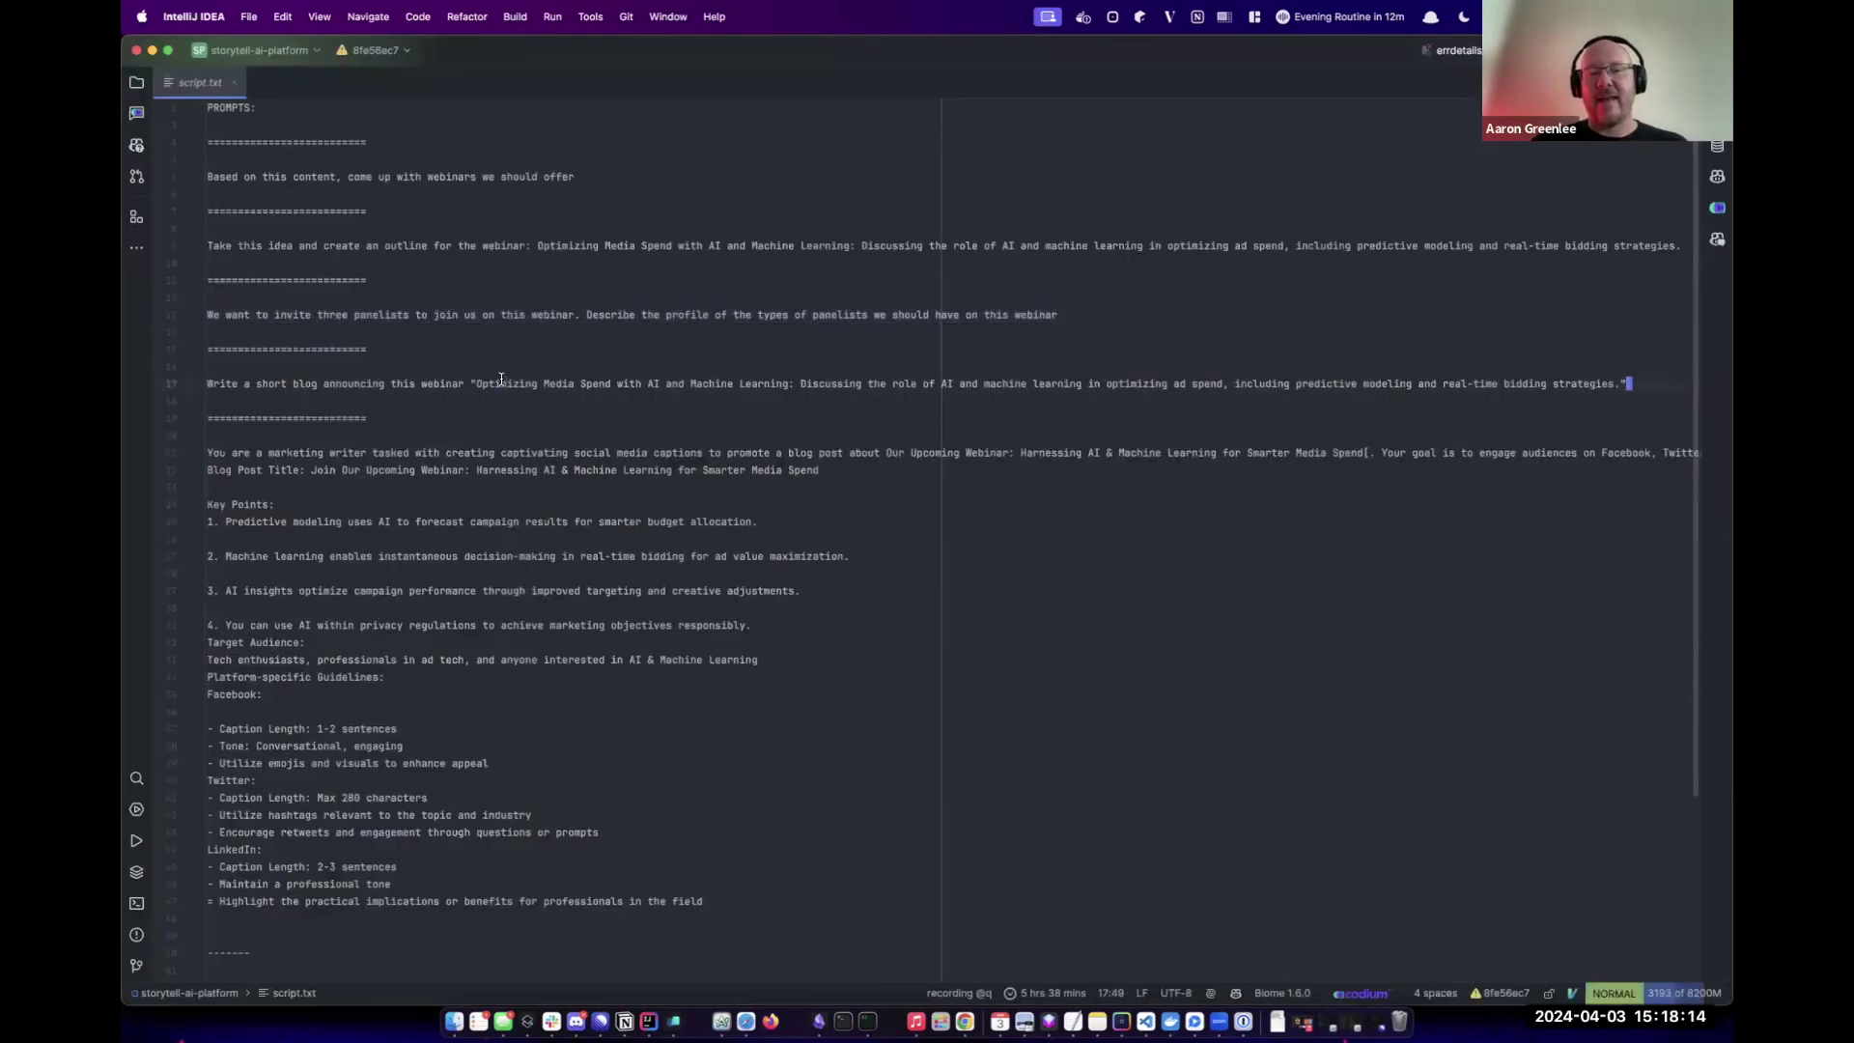
{"action": "key", "text": "shift+v"}
{"action": "key", "text": "super+c"}
{"action": "key", "text": "super+Tab"}
- Paste and send the blog announcement prompt for the Optimizing Media Spend webinar
{"action": "key", "text": "super+v"}
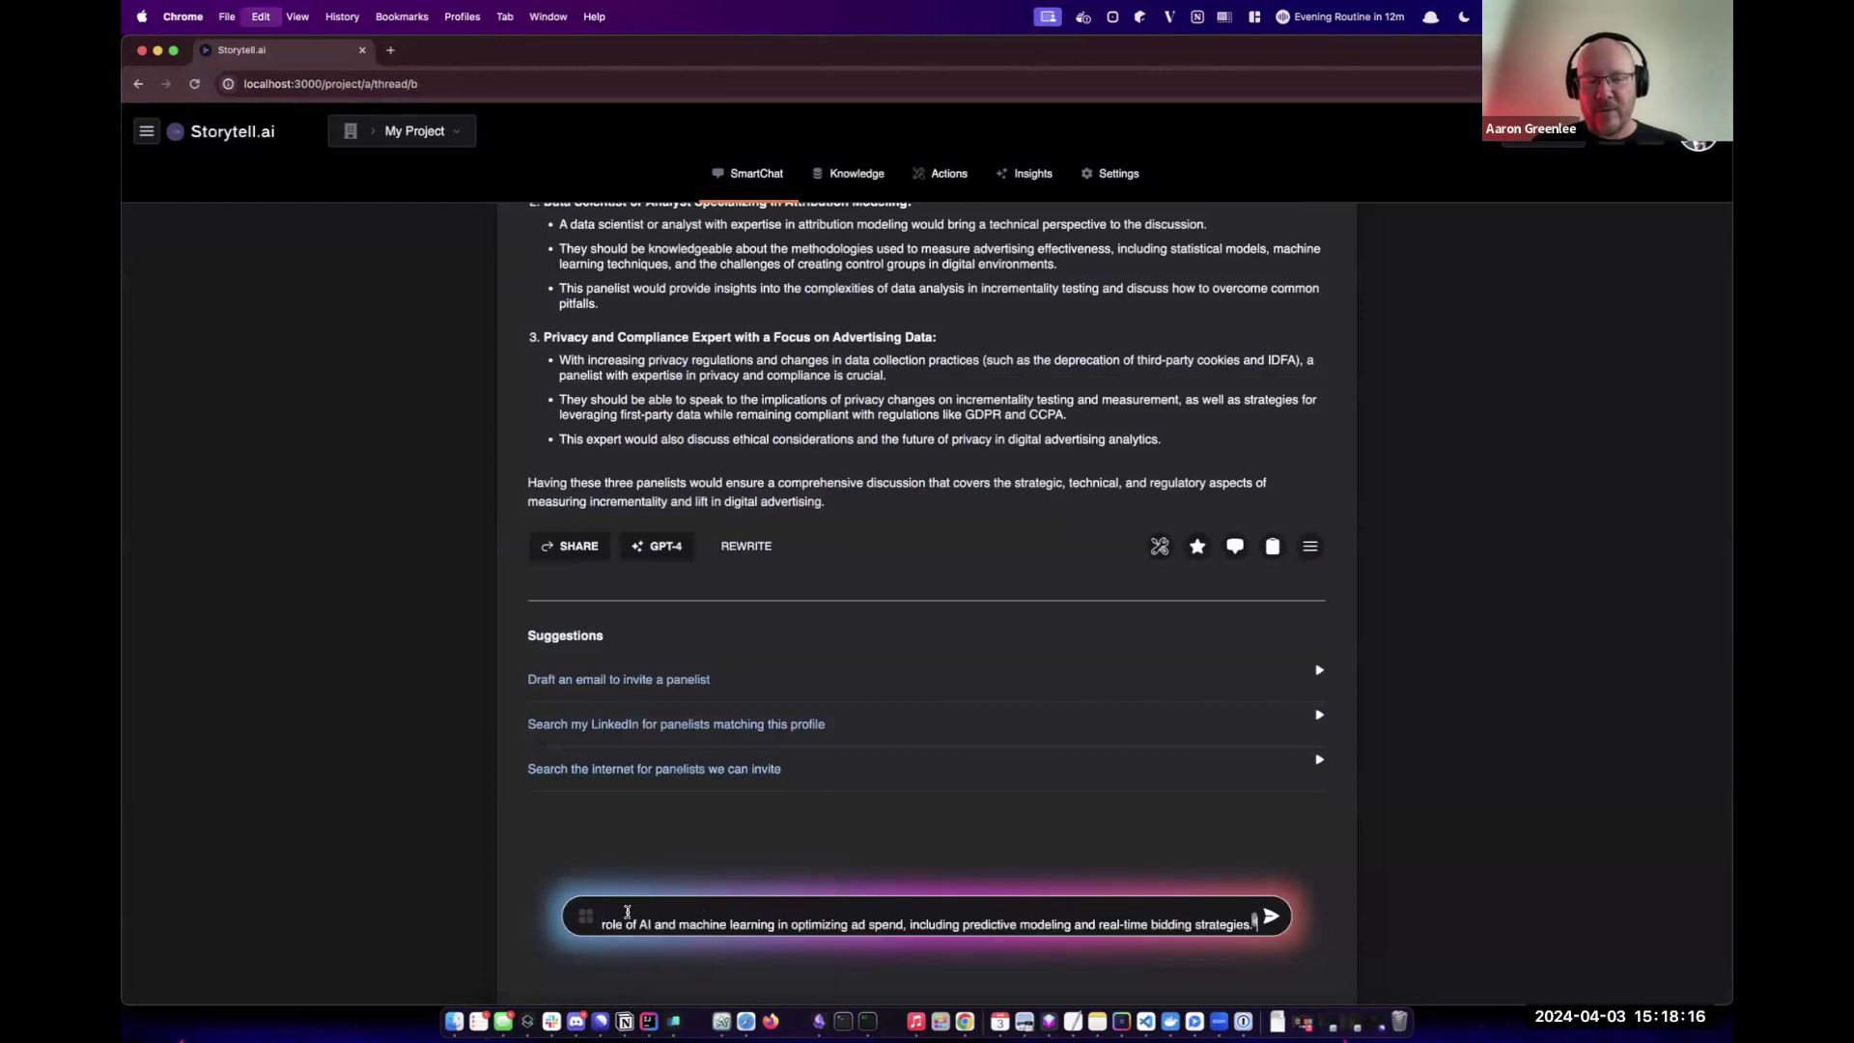
{"action": "key", "text": "Return"}
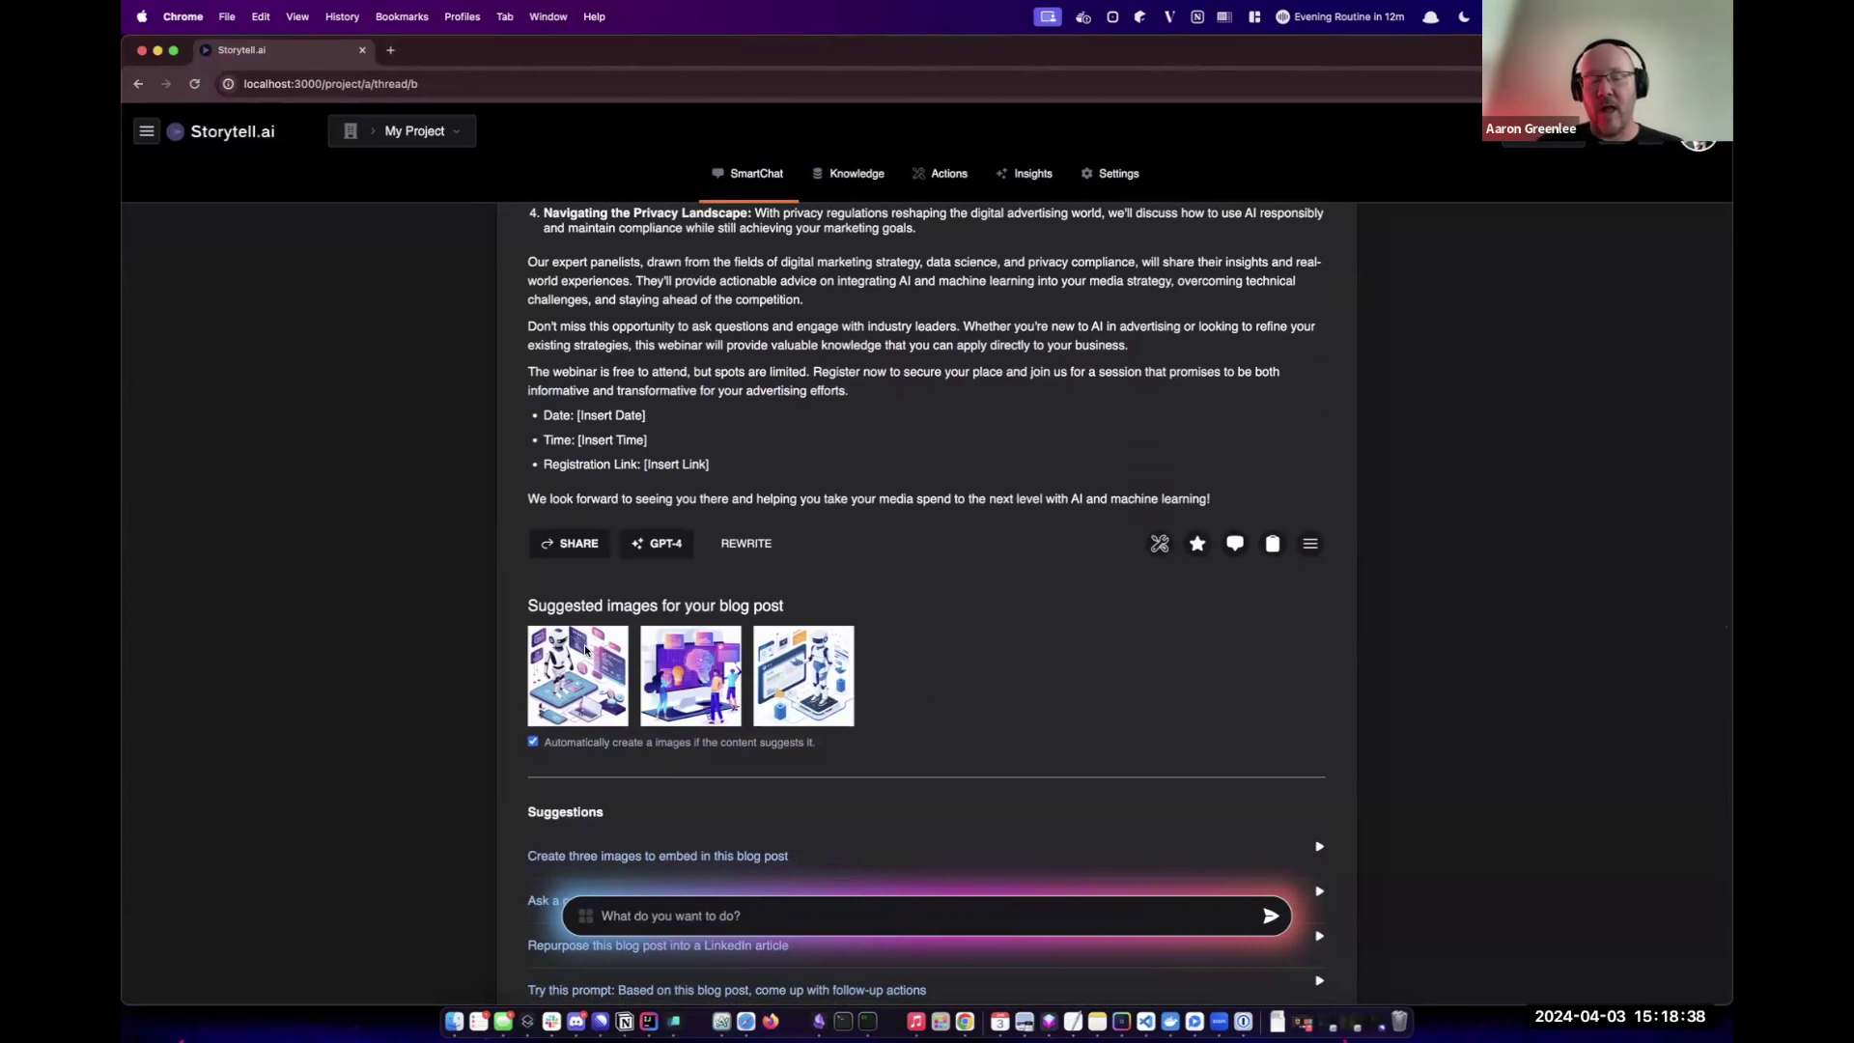
{"action": "scroll", "coordinate": [585, 650], "scroll_direction": "down", "scroll_amount": 3}
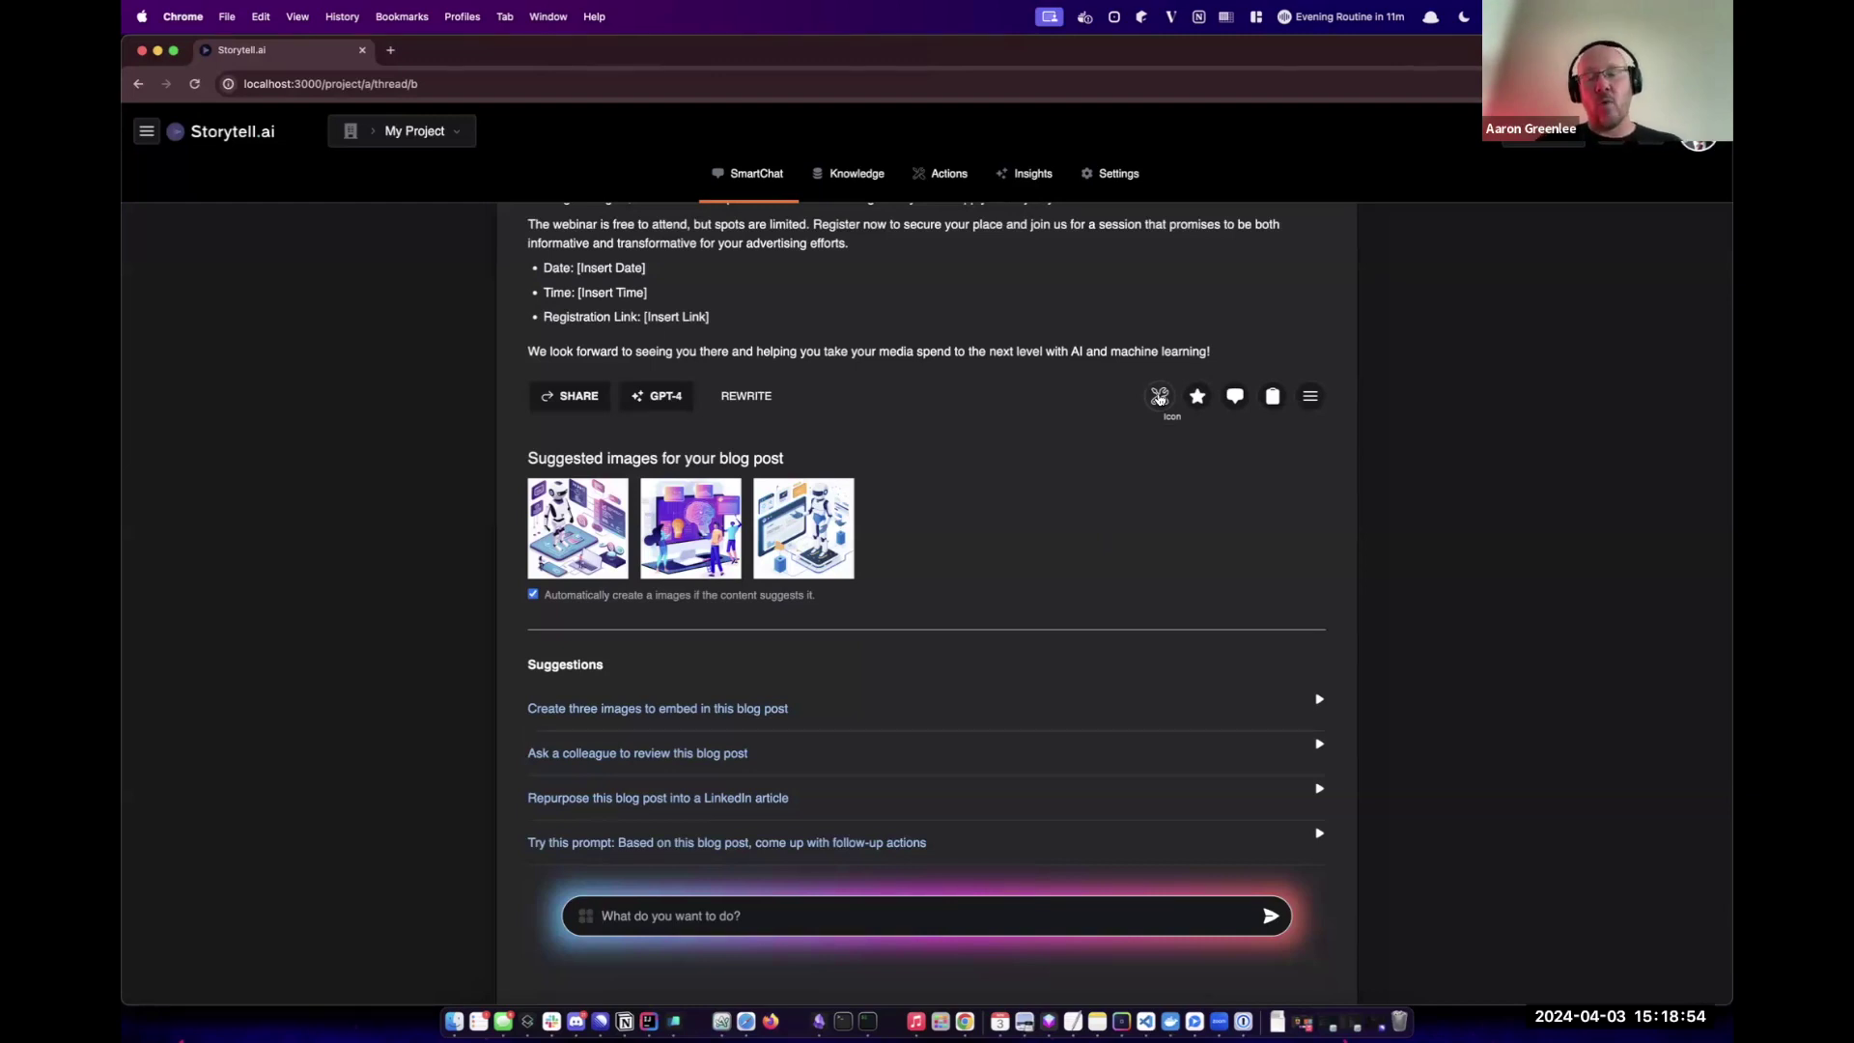
{"action": "scroll", "coordinate": [1159, 398], "scroll_direction": "up", "scroll_amount": 20}
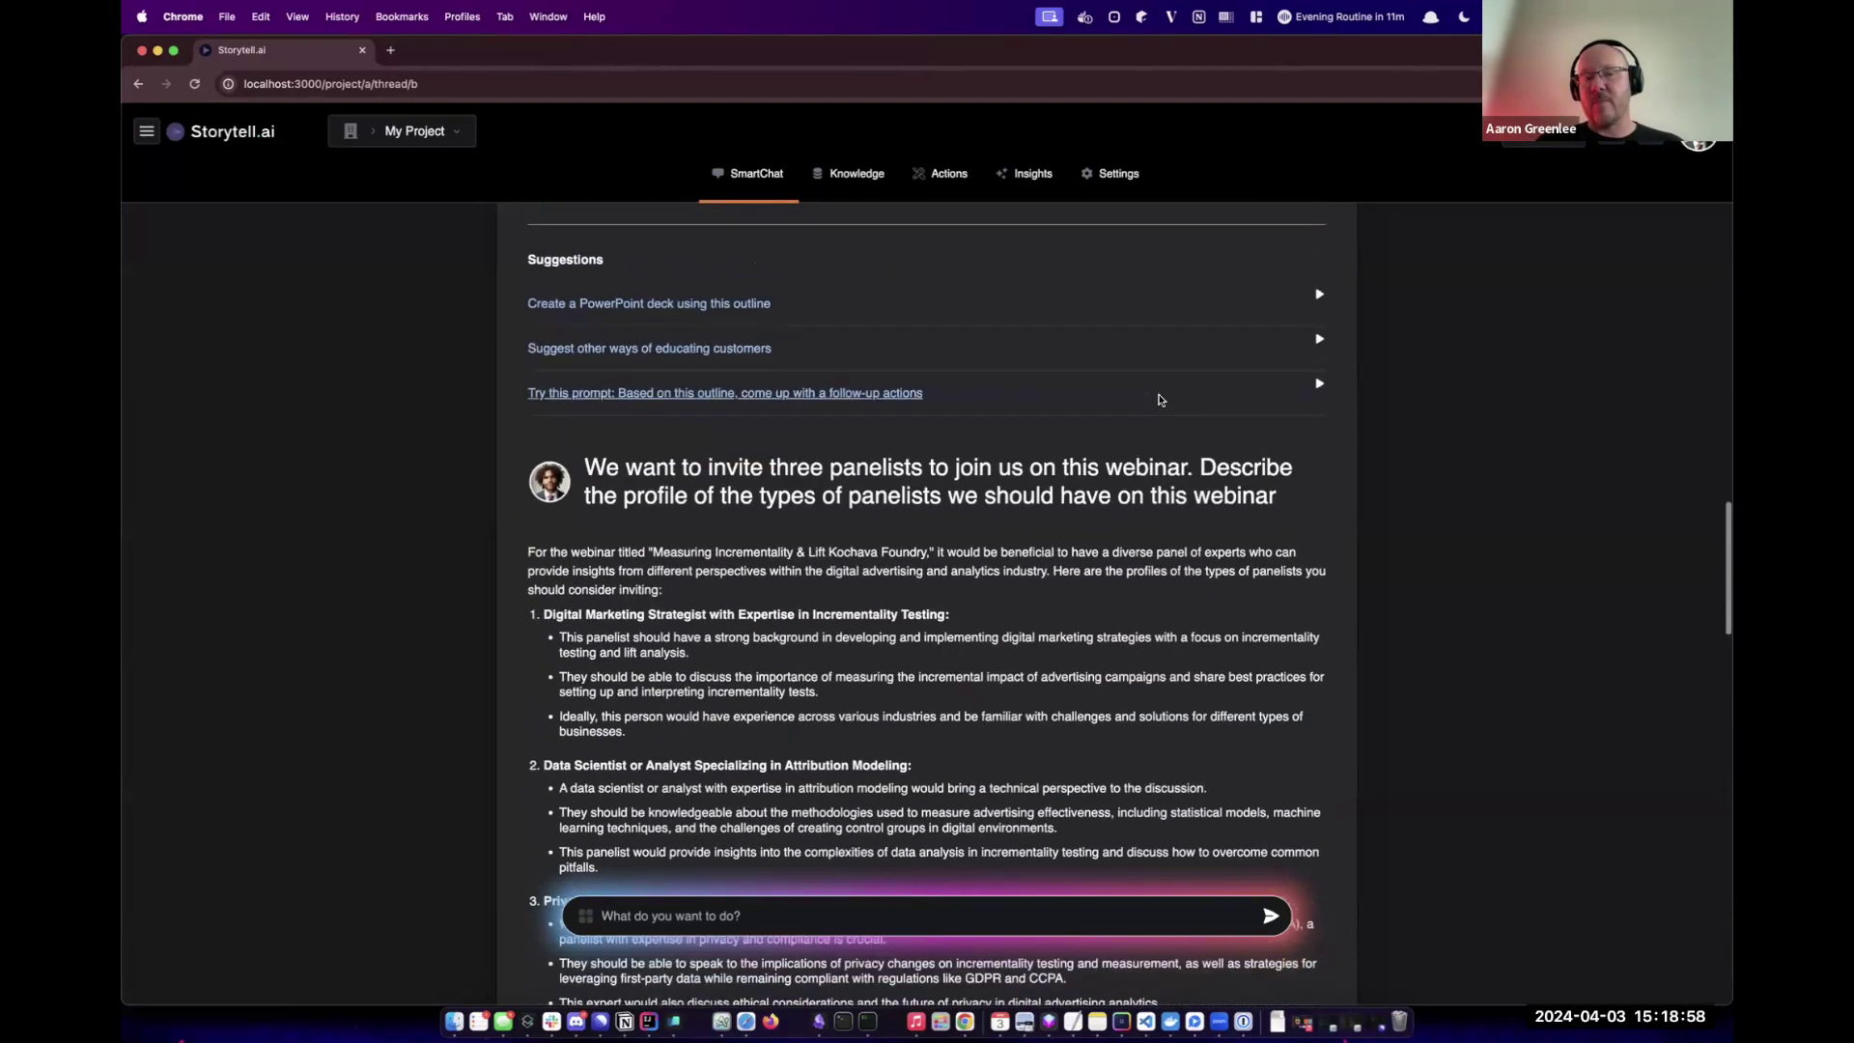
{"action": "scroll", "coordinate": [1158, 399], "scroll_direction": "down", "scroll_amount": 3}
{"action": "scroll", "coordinate": [999, 441], "scroll_direction": "up", "scroll_amount": 7}
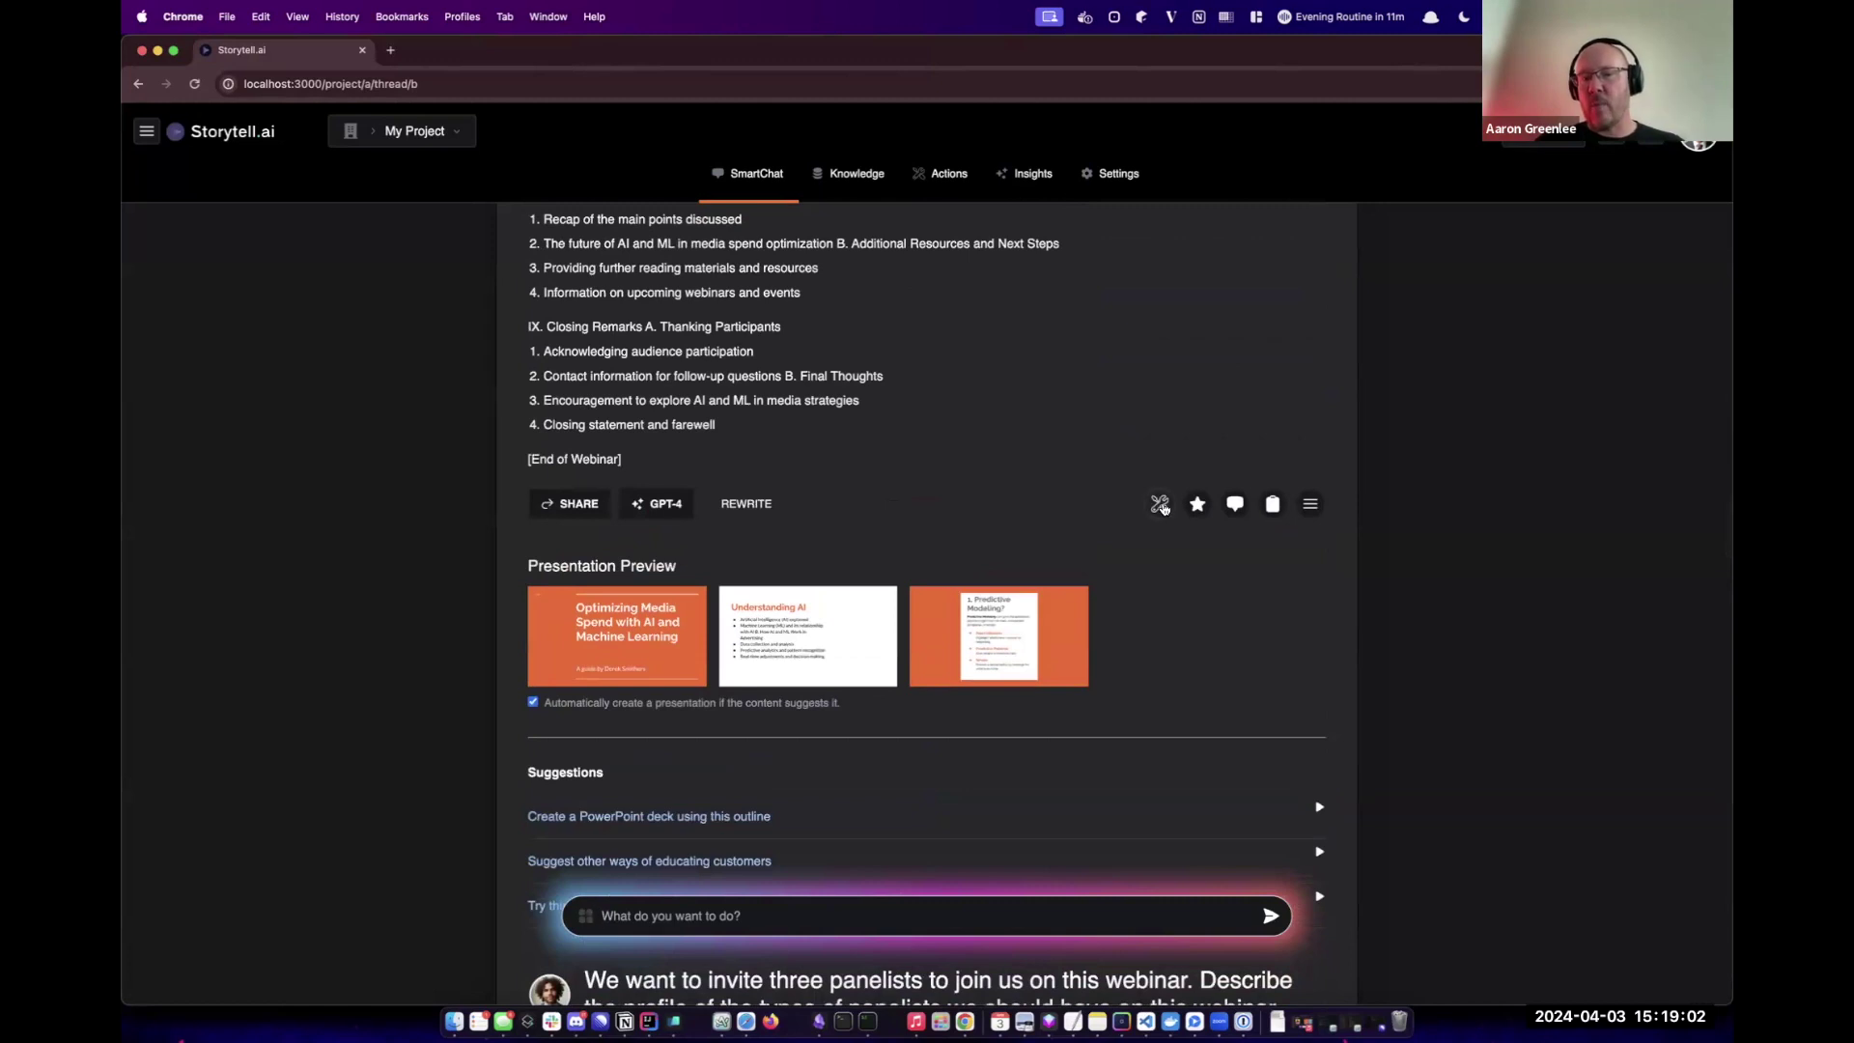
{"action": "scroll", "coordinate": [1162, 506], "scroll_direction": "up", "scroll_amount": 20}
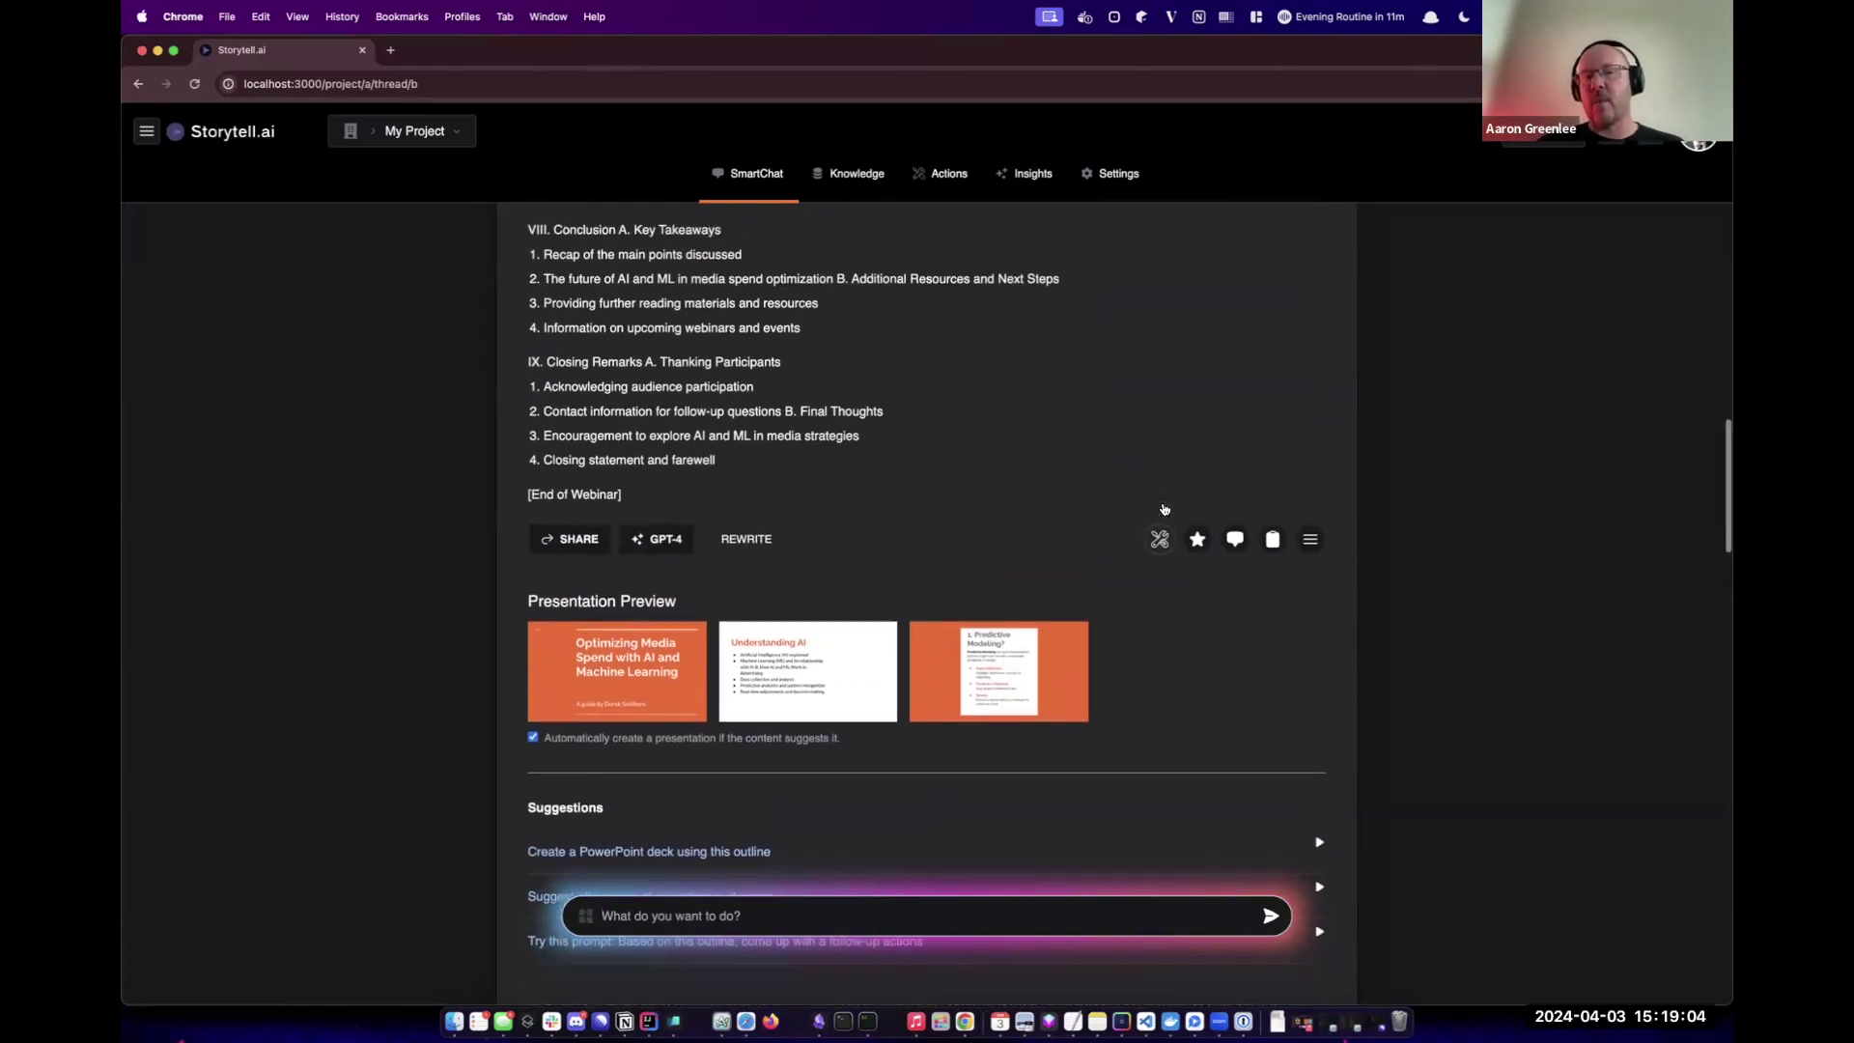
{"action": "scroll", "coordinate": [1163, 508], "scroll_direction": "up", "scroll_amount": 5}
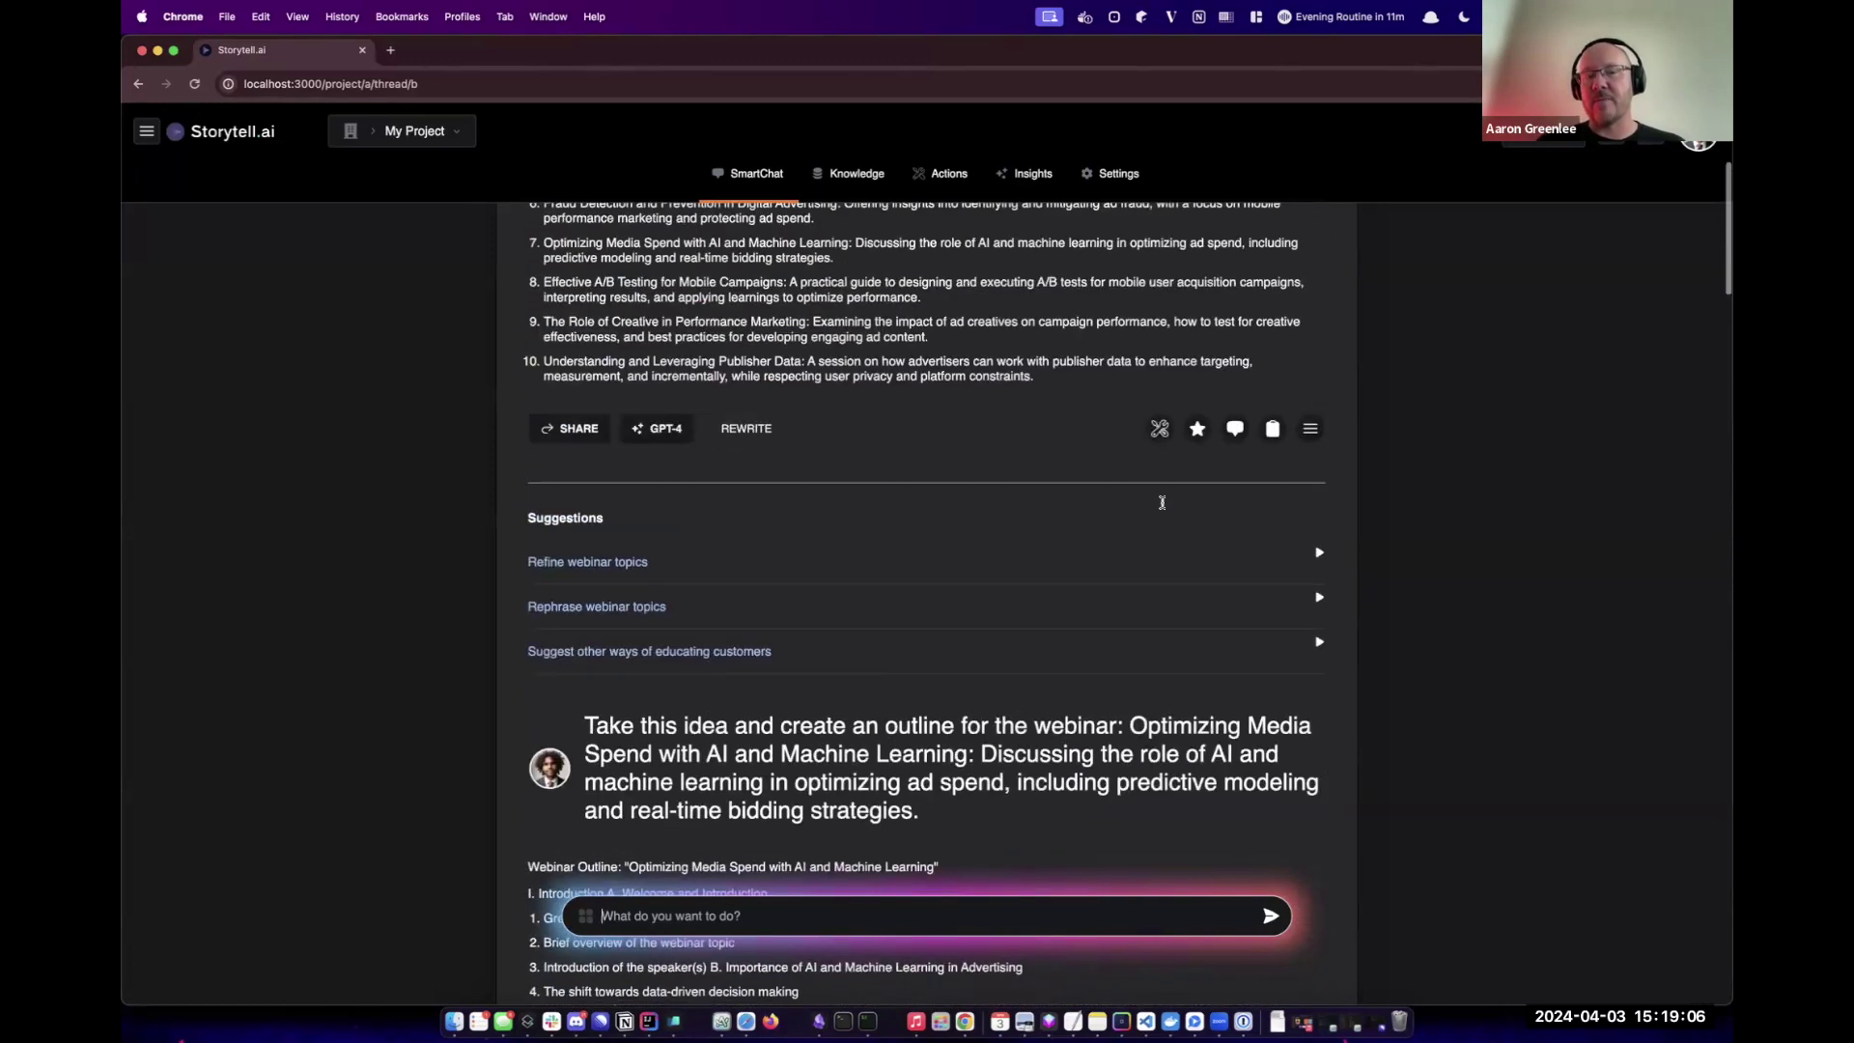
{"action": "scroll", "coordinate": [1158, 583], "scroll_direction": "up", "scroll_amount": 2}
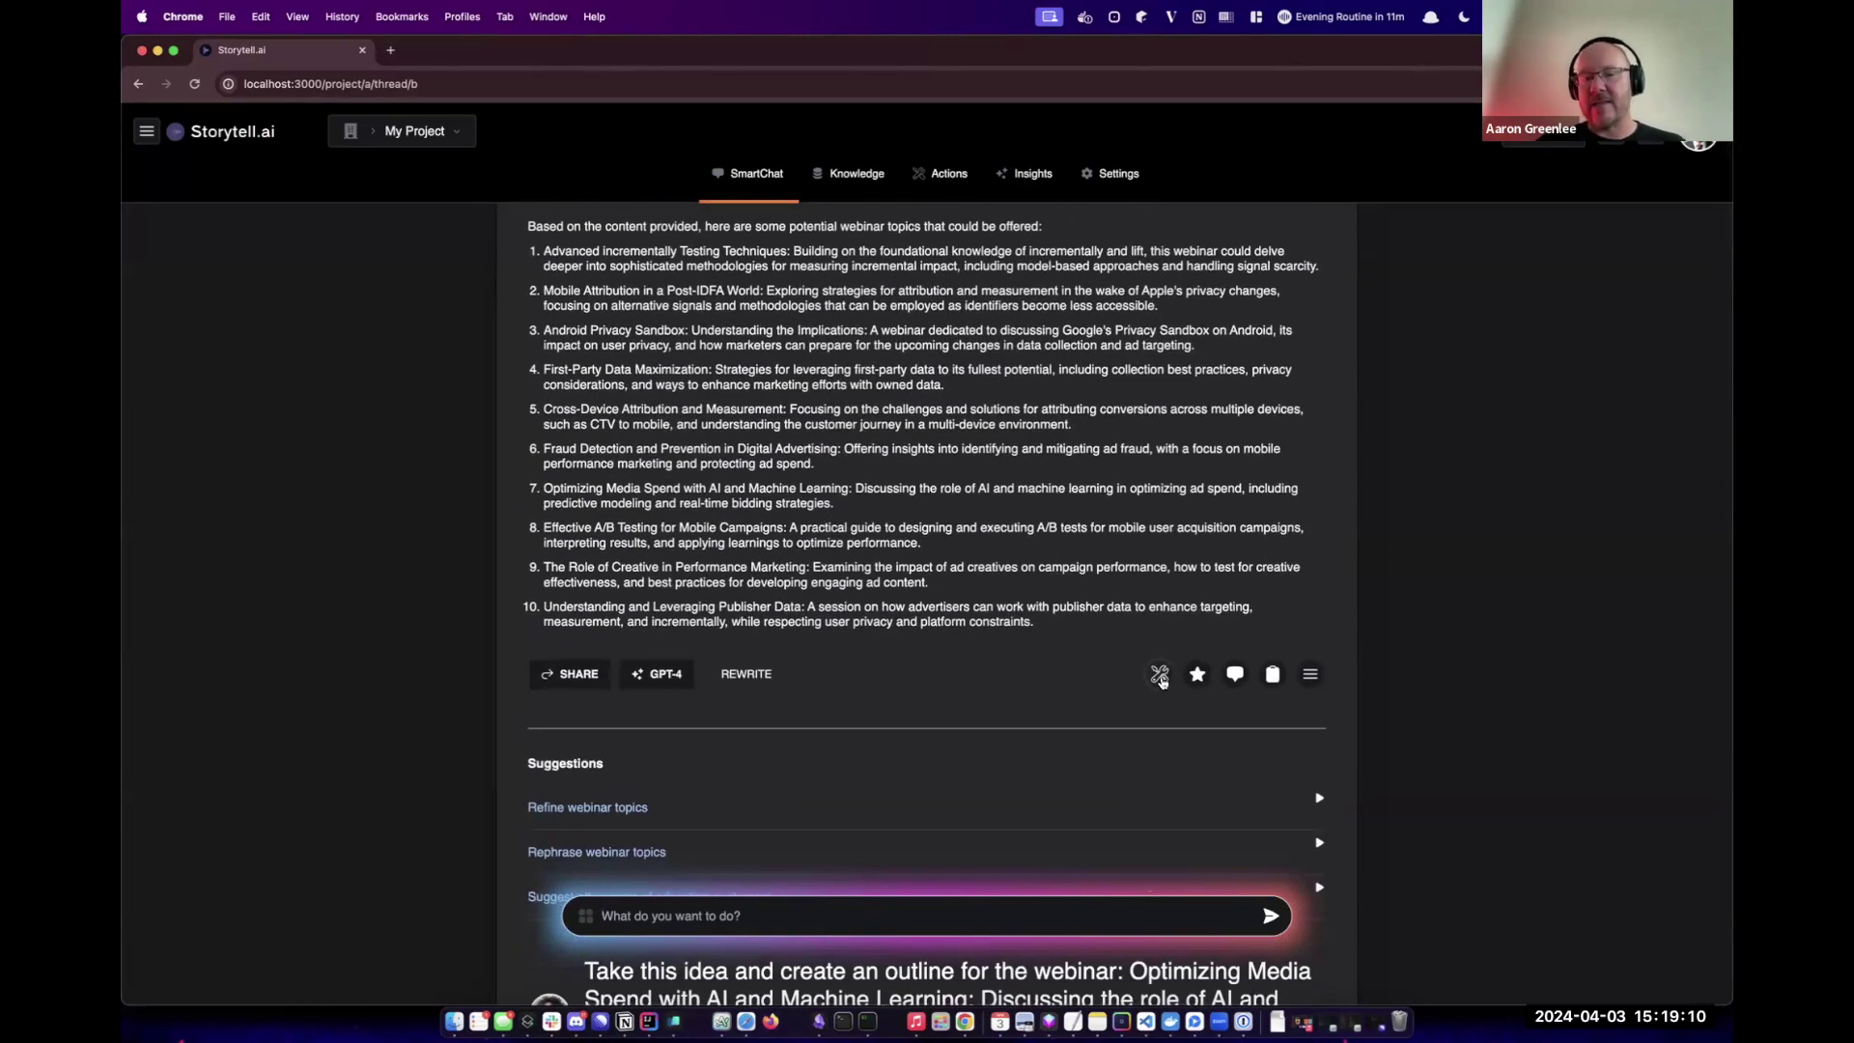
{"action": "scroll", "coordinate": [1163, 681], "scroll_direction": "down", "scroll_amount": 20}
{"action": "scroll", "coordinate": [1162, 675], "scroll_direction": "down", "scroll_amount": 20}
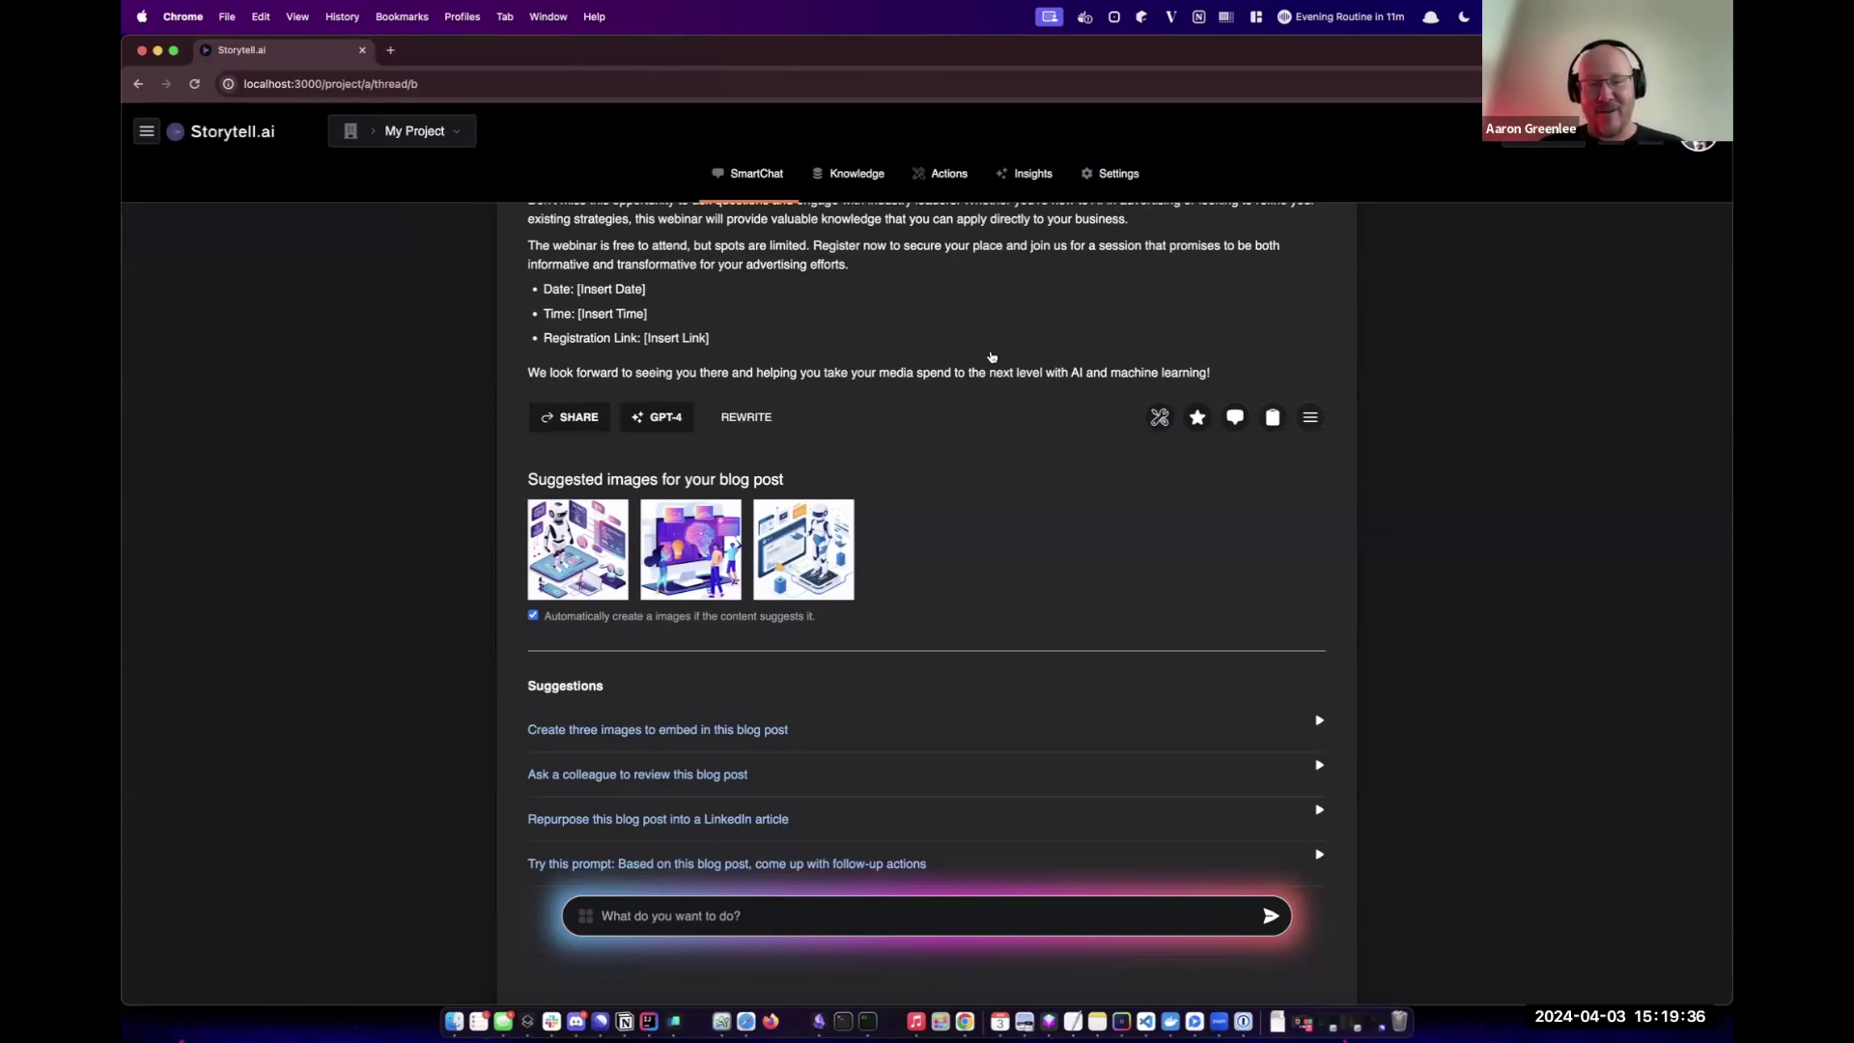
{"action": "scroll", "coordinate": [992, 358], "scroll_direction": "up", "scroll_amount": 10}
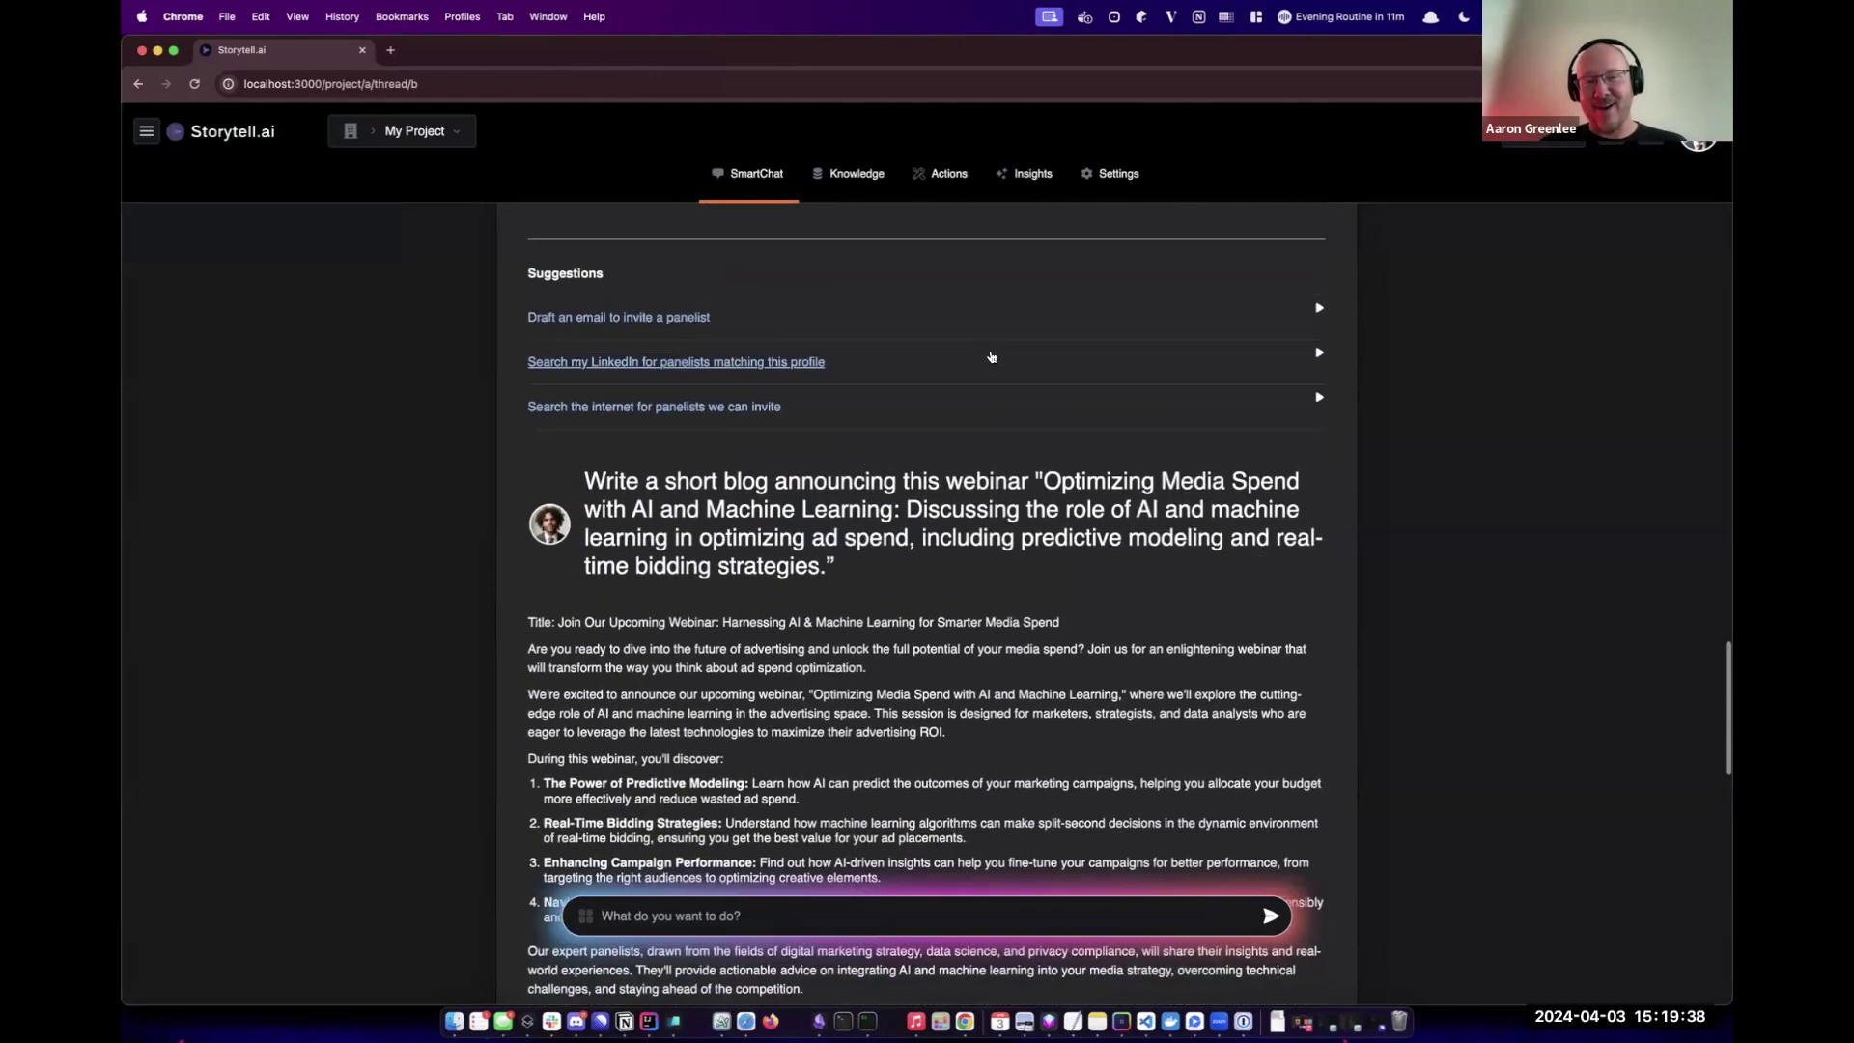
{"action": "scroll", "coordinate": [992, 357], "scroll_direction": "up", "scroll_amount": 20}
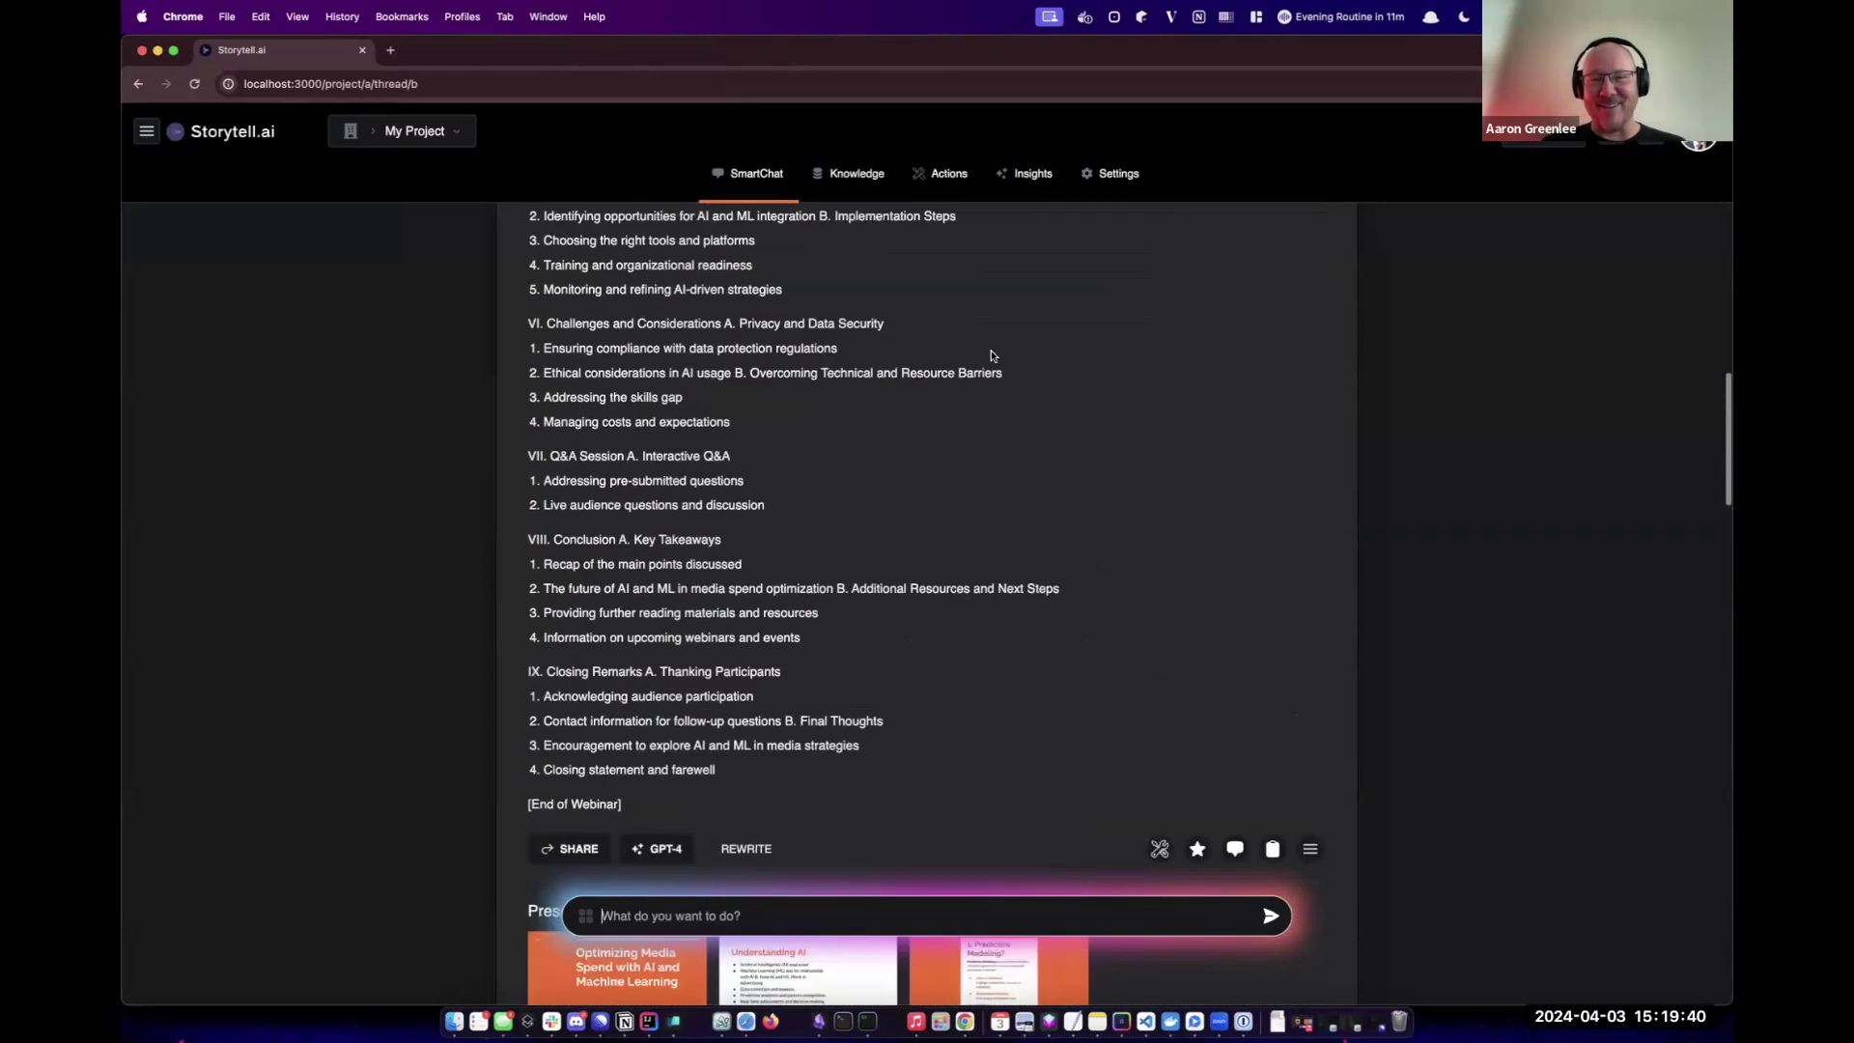
{"action": "scroll", "coordinate": [991, 357], "scroll_direction": "up", "scroll_amount": 20}
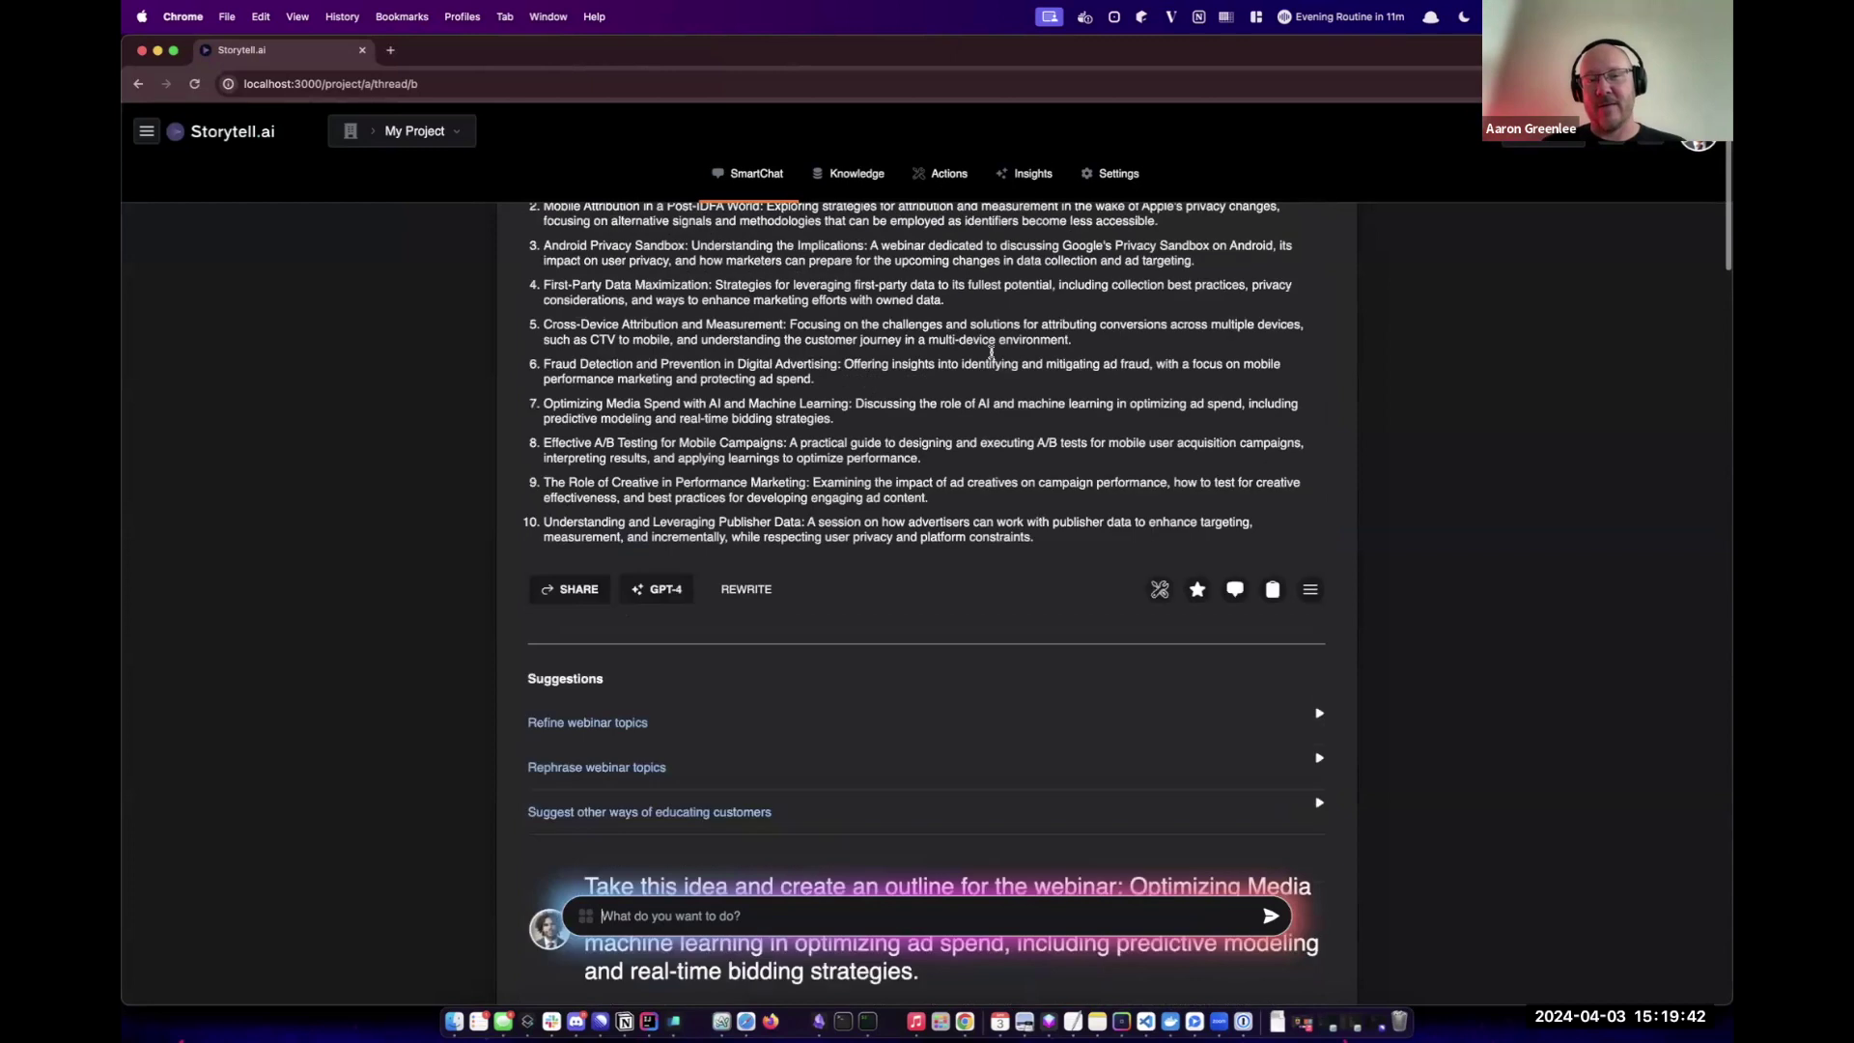